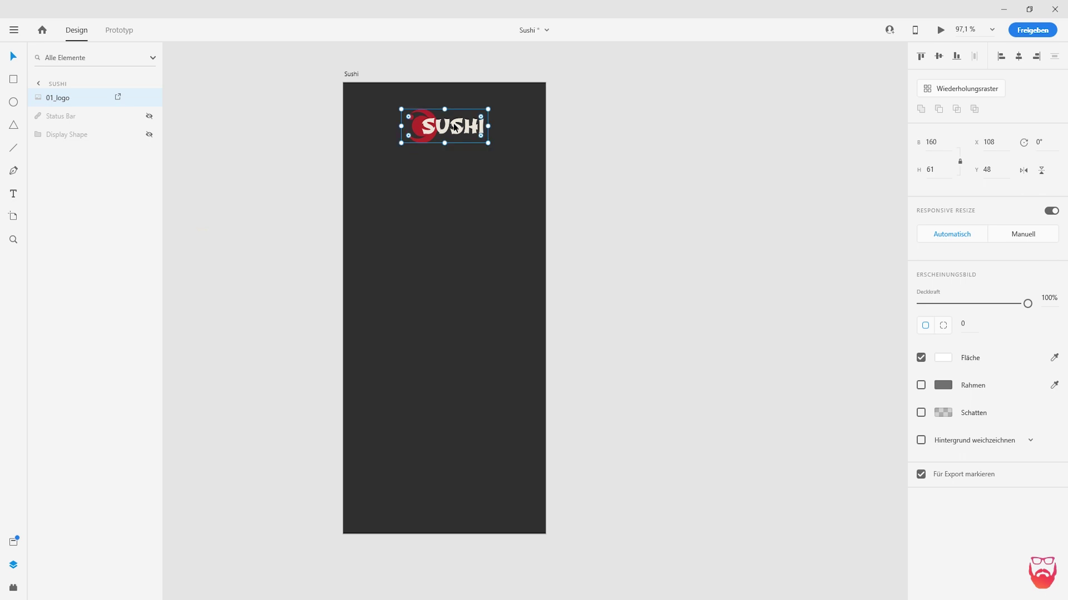
Paste the cart icon, scale it down to 18 × 18 and place it at the artboard's right edge, level with the logo
{"action": "left_click", "coordinate": [483, 191]}
{"action": "key", "text": "ctrl+v"}
{"action": "scroll", "coordinate": [513, 138], "scroll_direction": "up", "scroll_amount": 3}
{"action": "left_click_drag", "start_coordinate": [465, 219], "coordinate": [509, 168]}
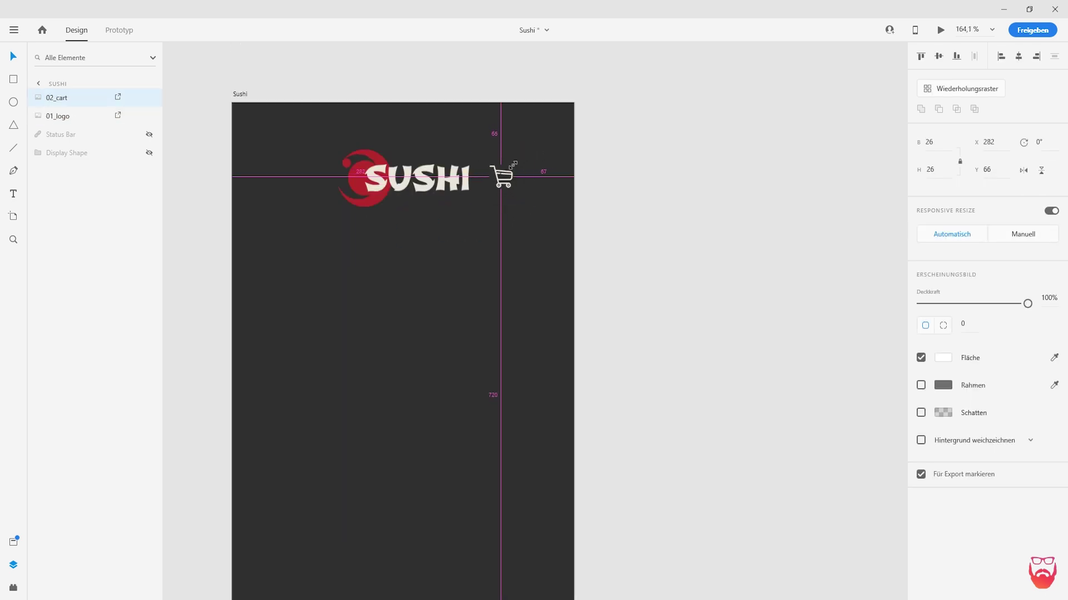
{"action": "scroll", "coordinate": [502, 186], "scroll_direction": "up", "scroll_amount": 2}
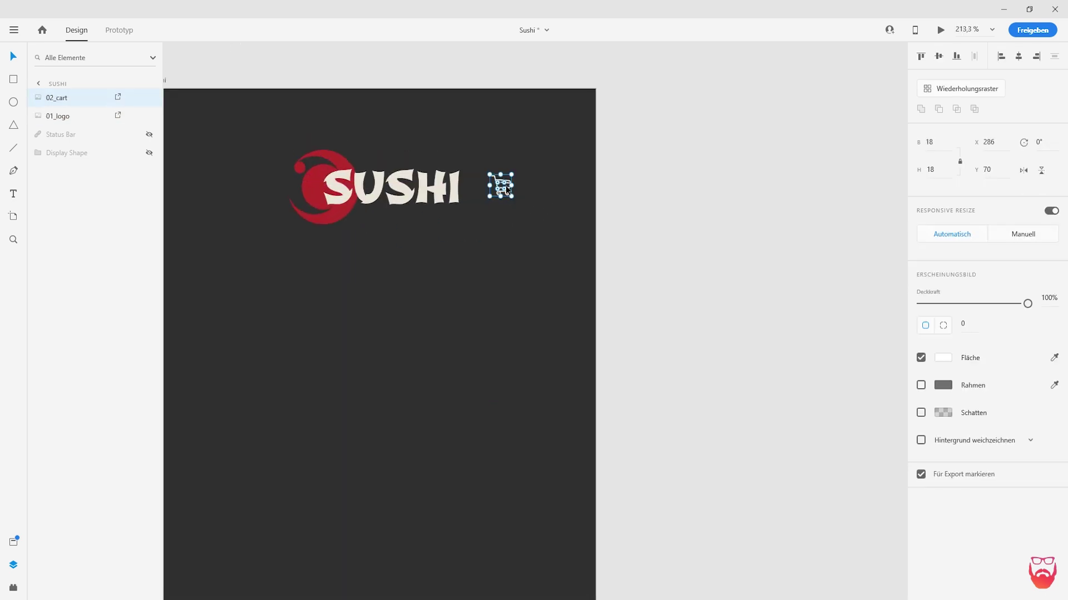
{"action": "scroll", "coordinate": [350, 302], "scroll_direction": "down", "scroll_amount": 2}
{"action": "scroll", "coordinate": [350, 302], "scroll_direction": "up", "scroll_amount": 1}
Draw a rectangle below the logo in the artboard's left half and set its width to 160 and height to 145
{"action": "key", "text": "r"}
{"action": "left_click_drag", "start_coordinate": [301, 223], "coordinate": [432, 304]}
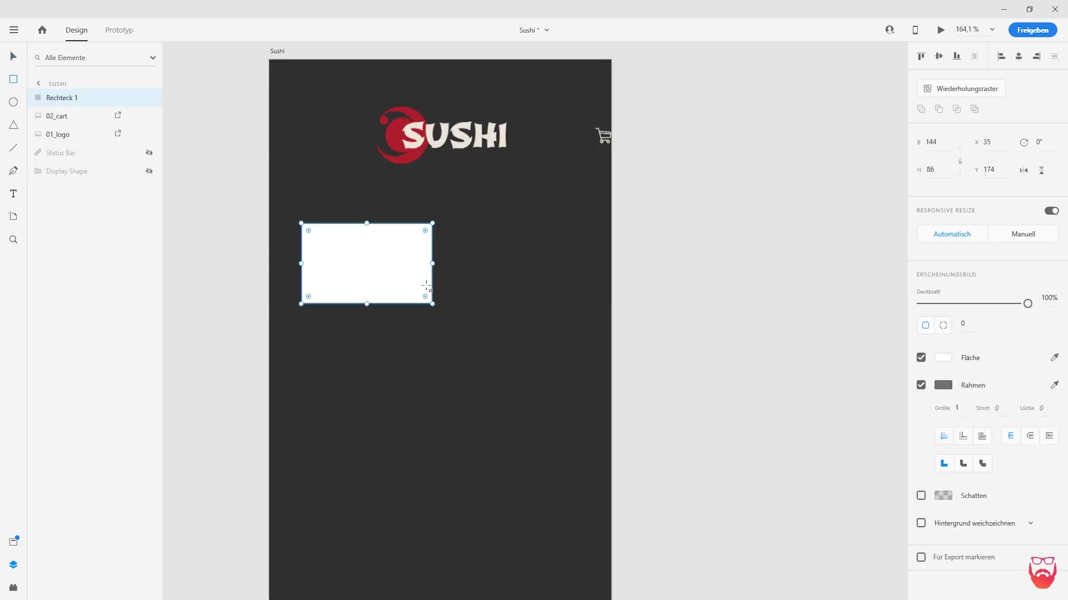
{"action": "type", "text": "160"}
{"action": "key", "text": "Tab"}
{"action": "type", "text": "145"}
{"action": "key", "text": "Return"}
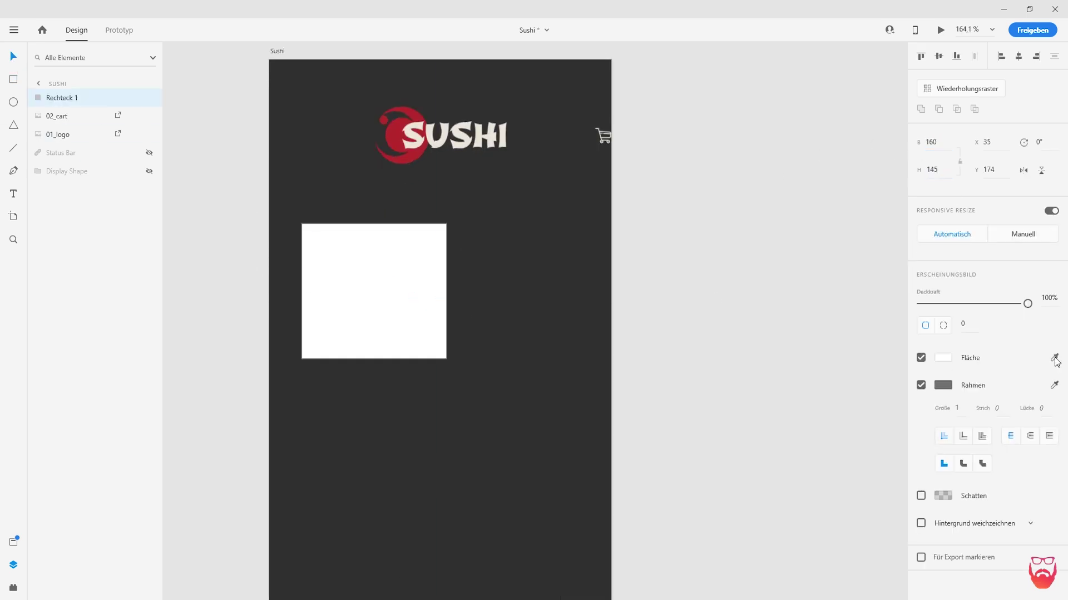
Fill the rectangle with the saved #303030 colour, remove its border and give it a drop shadow with a blur of 16
{"action": "key", "text": "ctrl+shift+y"}
{"action": "left_click", "coordinate": [94, 160]}
{"action": "left_click", "coordinate": [921, 385]}
{"action": "left_click", "coordinate": [920, 413]}
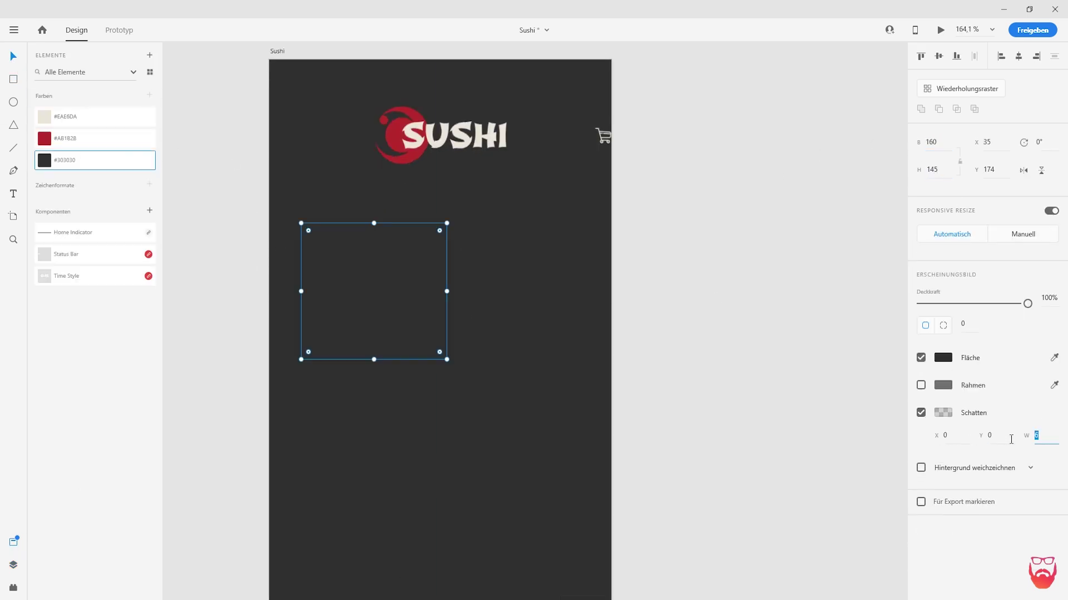
{"action": "left_click", "coordinate": [949, 417]}
{"action": "left_click", "coordinate": [431, 346]}
Draw vertical guide lines through the centres of the artboard's left and right halves, using a card copy widened to 188 as a helper
{"action": "left_click_drag", "start_coordinate": [384, 280], "coordinate": [365, 424]}
{"action": "left_click_drag", "start_coordinate": [293, 421], "coordinate": [272, 421]}
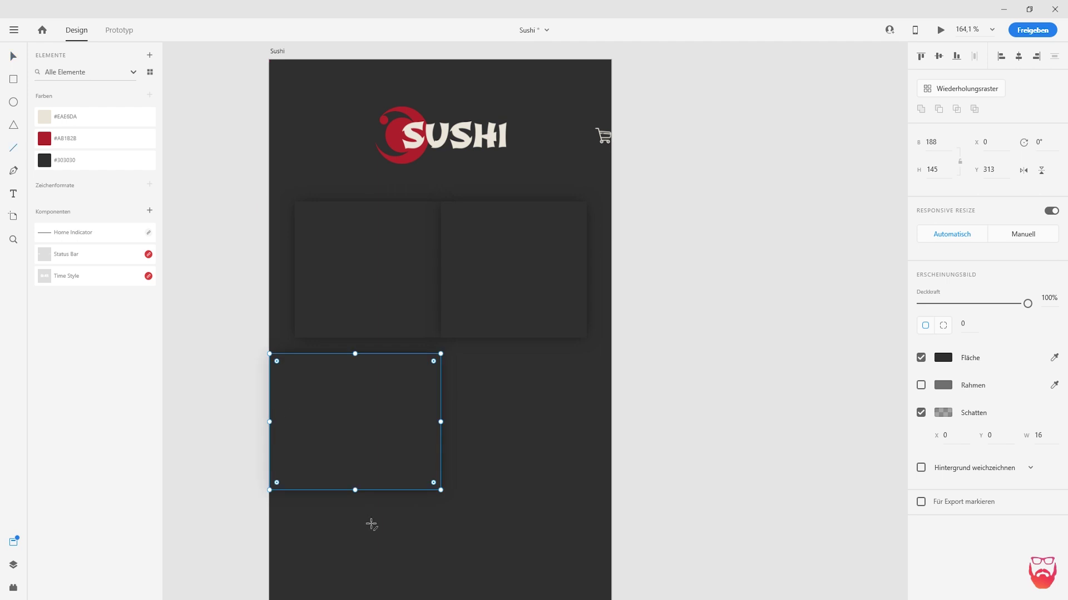
{"action": "left_click_drag", "start_coordinate": [356, 509], "coordinate": [355, 126]}
{"action": "key", "text": "v"}
{"action": "left_click_drag", "start_coordinate": [310, 426], "coordinate": [479, 425]}
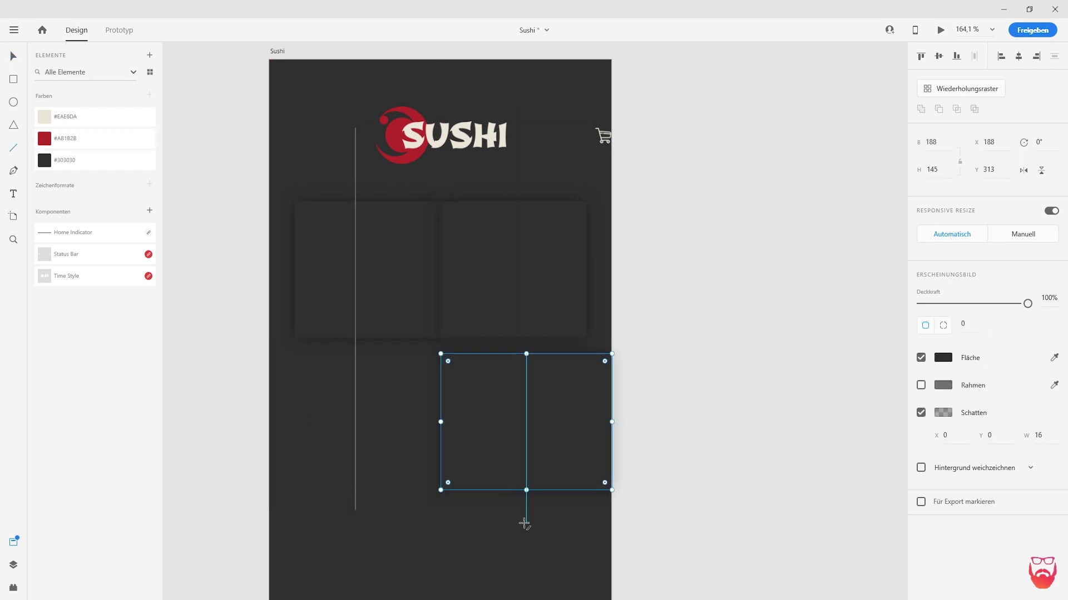
{"action": "left_click_drag", "start_coordinate": [525, 523], "coordinate": [527, 184]}
Centre the two 160 × 145 cards horizontally on the guide lines in the artboard's left and right halves
{"action": "left_click_drag", "start_coordinate": [525, 425], "coordinate": [356, 266]}
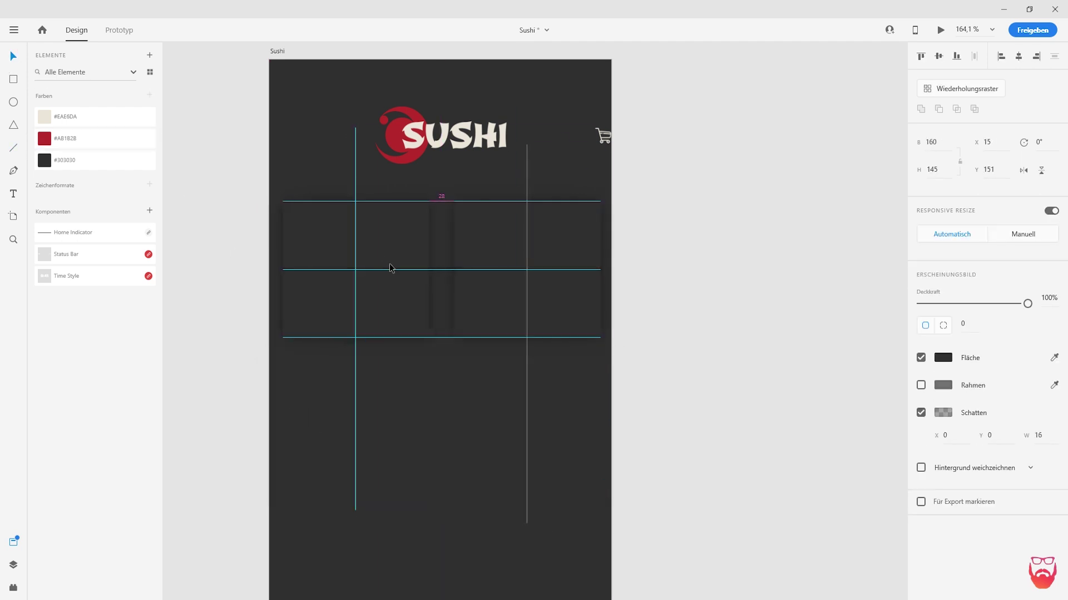
{"action": "scroll", "coordinate": [436, 251], "scroll_direction": "down", "scroll_amount": 1}
{"action": "scroll", "coordinate": [376, 250], "scroll_direction": "up", "scroll_amount": 2}
{"action": "scroll", "coordinate": [232, 250], "scroll_direction": "up", "scroll_amount": 2}
{"action": "left_click", "coordinate": [233, 250]}
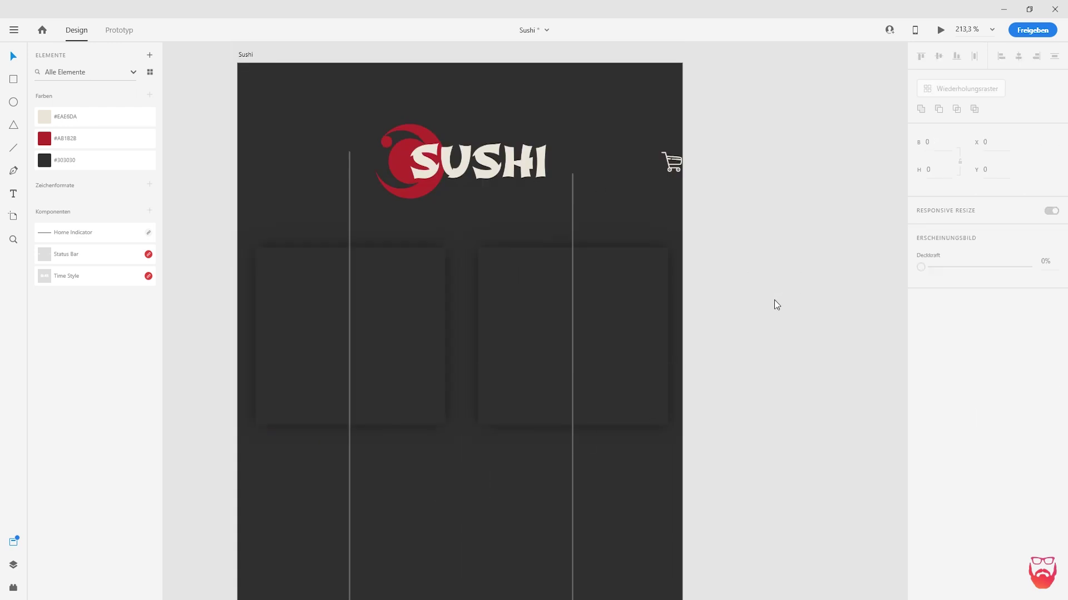
Place the maki image in the left card, scaled to 104 × 104 and centred, and delete the guide line through that card
{"action": "left_click_drag", "start_coordinate": [772, 303], "coordinate": [359, 317]}
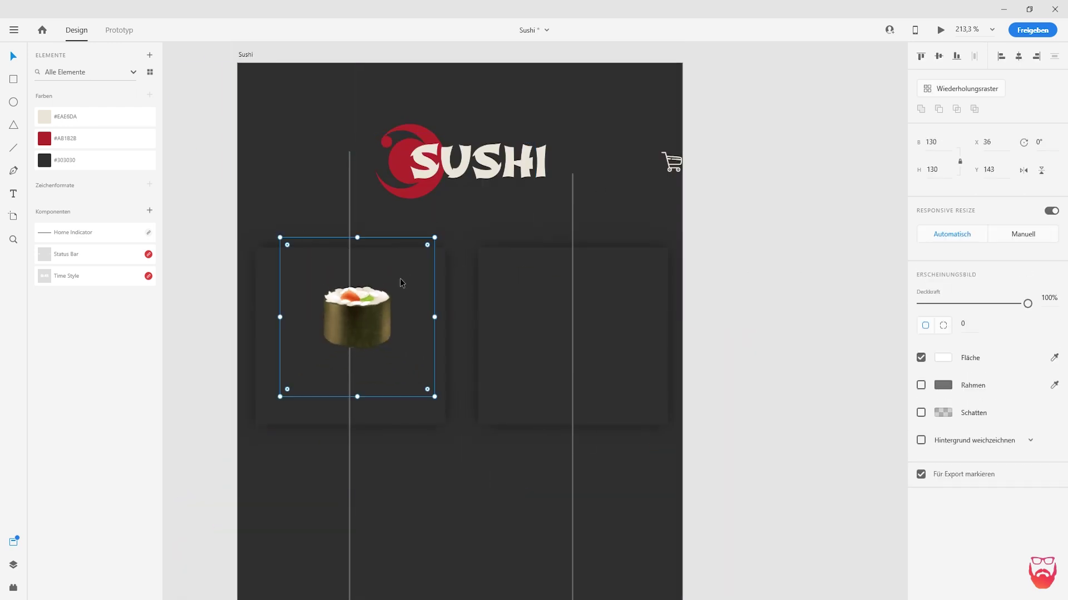
{"action": "left_click_drag", "start_coordinate": [434, 237], "coordinate": [402, 273]}
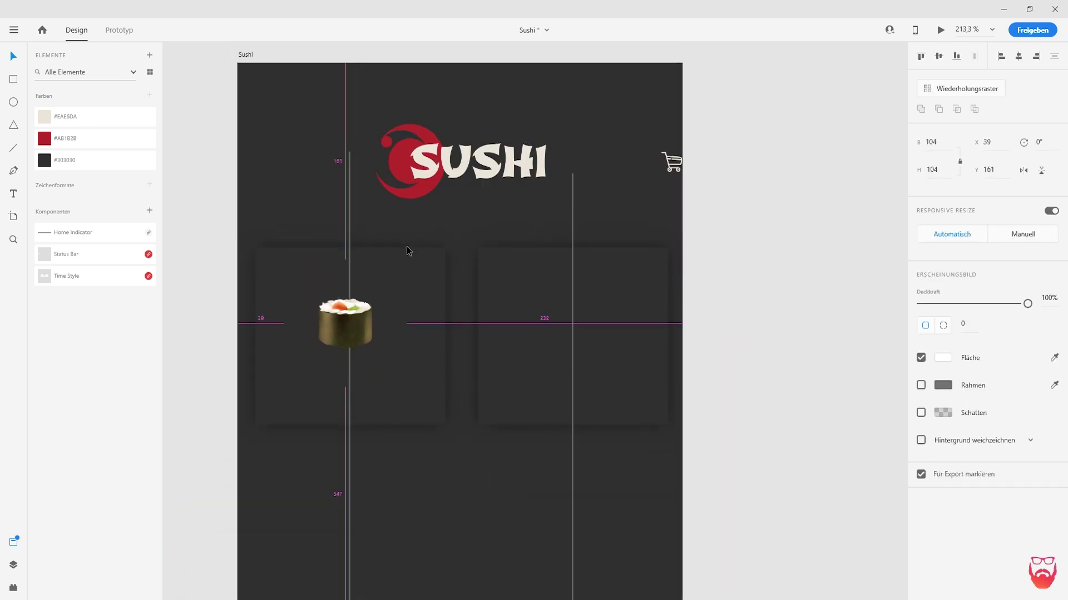
{"action": "left_click", "coordinate": [350, 152]}
{"action": "key", "text": "Delete"}
Add the beige label "Maki" beneath the maki image in Kalam Regular with font size 20
{"action": "type", "text": "Maki"}
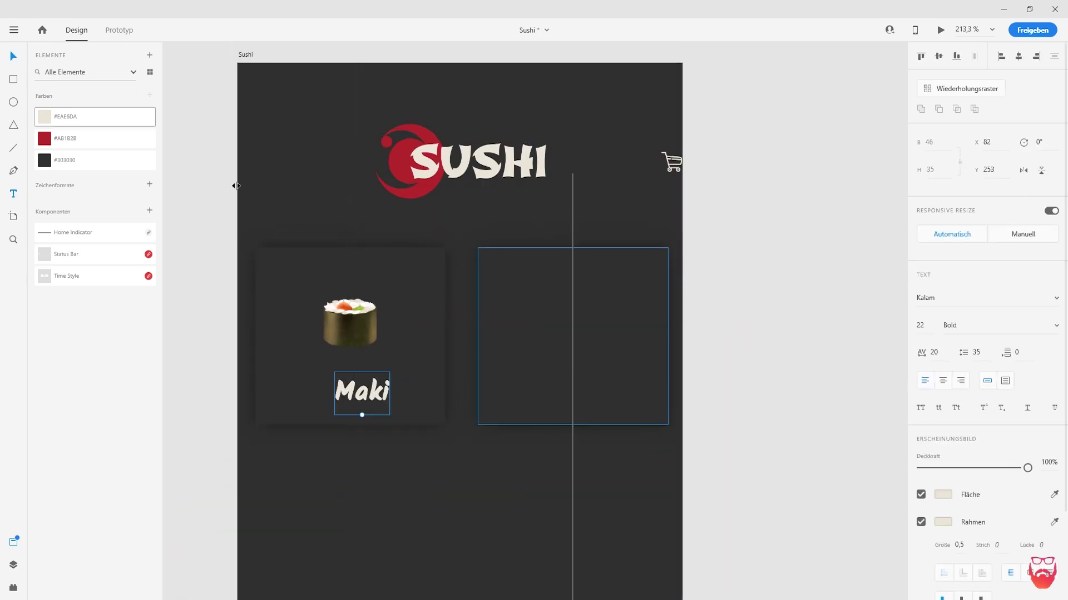
{"action": "key", "text": "Escape"}
{"action": "left_click", "coordinate": [996, 326]}
{"action": "left_click", "coordinate": [978, 305]}
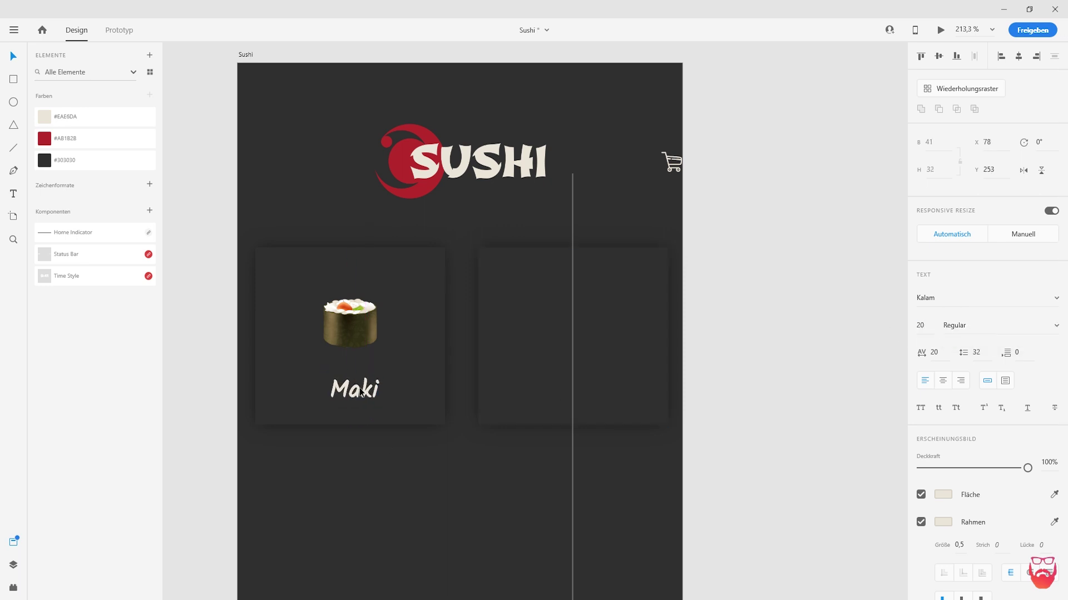
Delete the empty right card and duplicate the finished Maki card into the right half of the artboard
{"action": "scroll", "coordinate": [450, 479], "scroll_direction": "down", "scroll_amount": 3}
{"action": "left_click", "coordinate": [579, 401]}
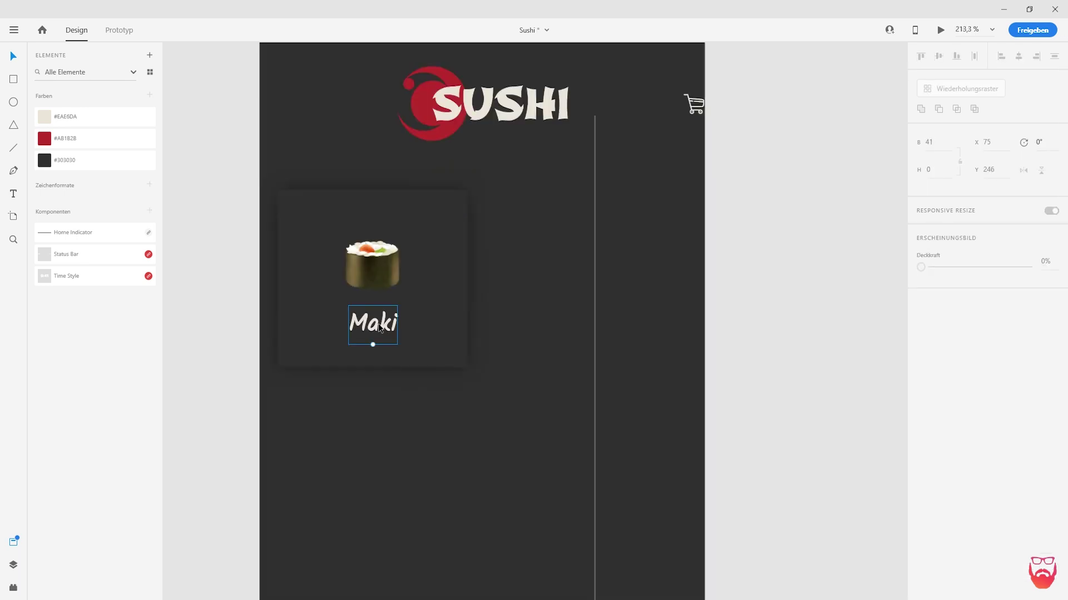
{"action": "key", "text": "Escape"}
{"action": "key", "text": "ctrl+r"}
{"action": "left_click_drag", "start_coordinate": [471, 278], "coordinate": [694, 278]}
{"action": "key", "text": "Escape"}
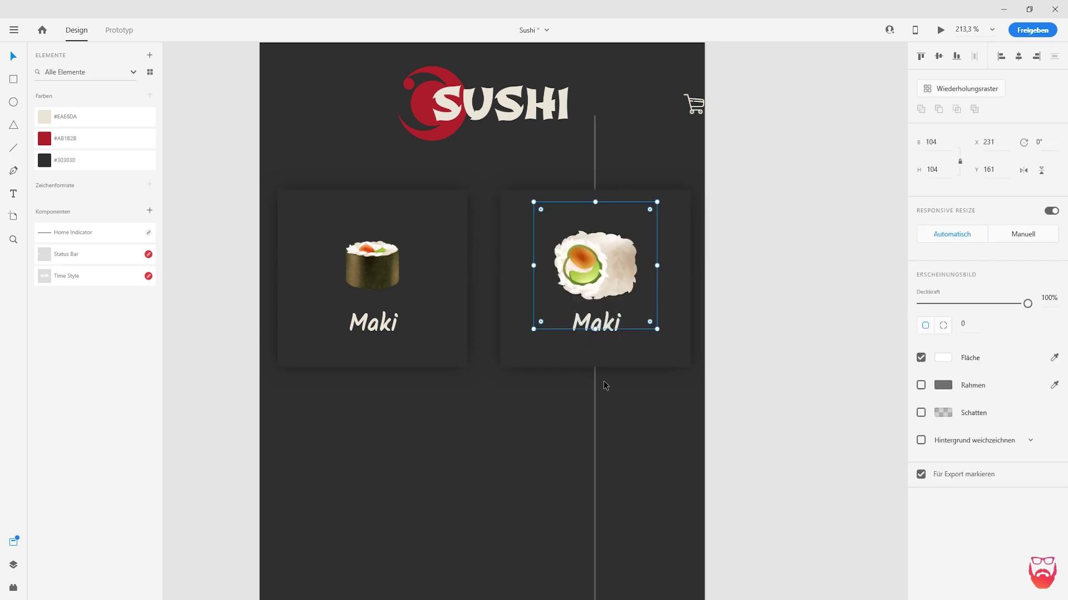
Scale down the inside-out roll image in the right card and change that card's label to "Inside Out"
{"action": "left_click_drag", "start_coordinate": [656, 202], "coordinate": [644, 212]}
{"action": "left_click", "coordinate": [596, 322]}
{"action": "double_click", "coordinate": [597, 322]}
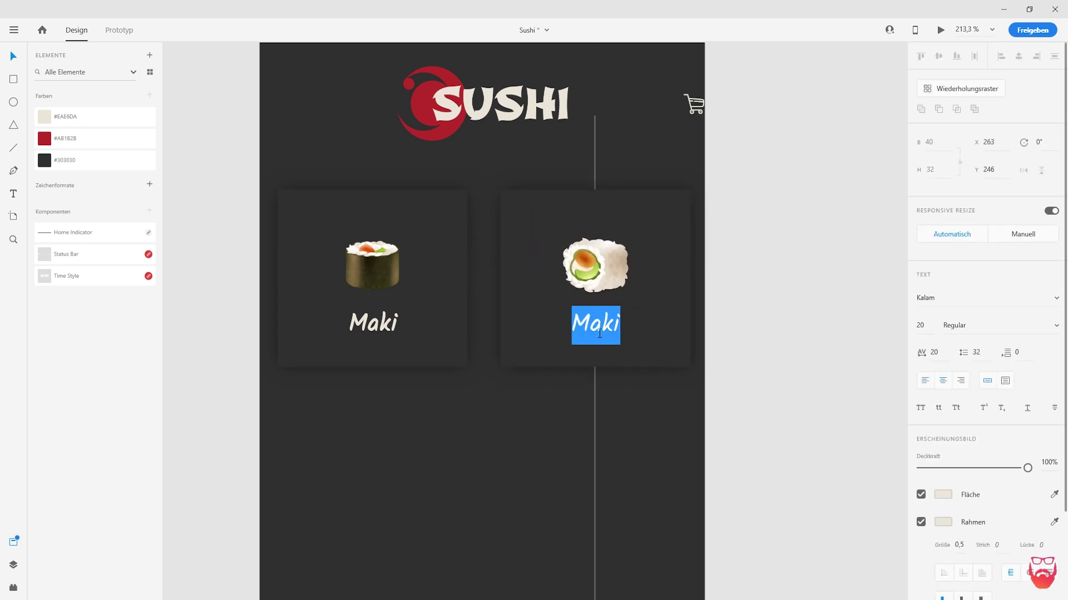
{"action": "type", "text": "Inside Out"}
{"action": "key", "text": "Escape"}
Duplicate the Inside Out card below the Maki card and draw a small temporary spacer rectangle for the gap between the rows
{"action": "scroll", "coordinate": [512, 443], "scroll_direction": "down", "scroll_amount": 3}
{"action": "left_click", "coordinate": [603, 246]}
{"action": "mouse_move", "coordinate": [603, 245]}
{"action": "left_mouse_down"}
{"action": "mouse_move", "coordinate": [491, 404]}
{"action": "mouse_move", "coordinate": [472, 371]}
{"action": "mouse_move", "coordinate": [471, 403]}
{"action": "left_mouse_up"}
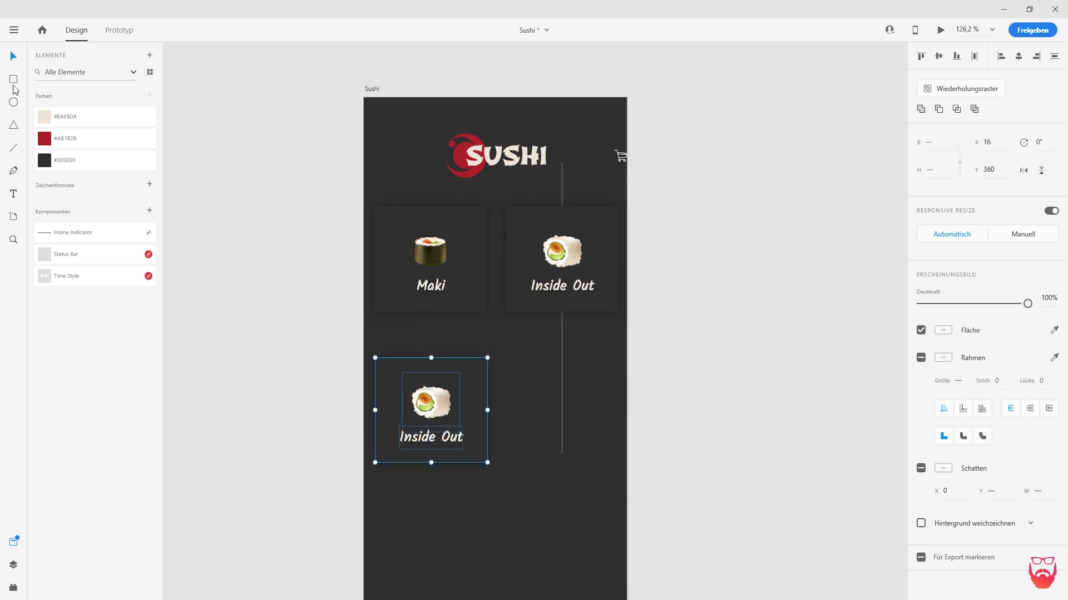
{"action": "key", "text": "r"}
{"action": "left_click_drag", "start_coordinate": [410, 319], "coordinate": [453, 336]}
{"action": "left_click", "coordinate": [439, 389]}
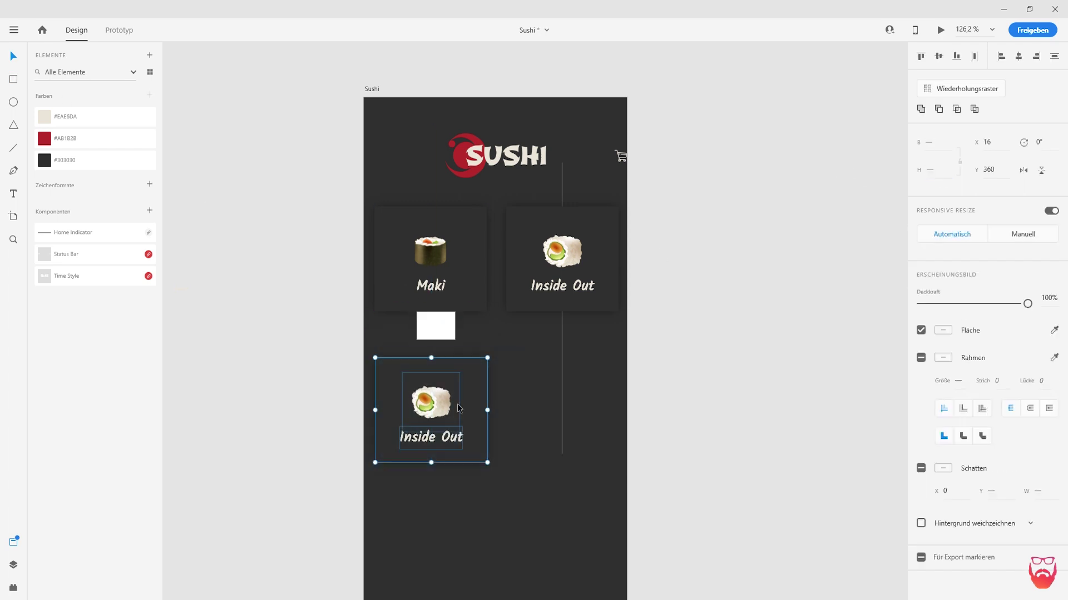
Duplicate the lower card into the right half of the second row and delete the spacer rectangle and the remaining guide line
{"action": "left_click_drag", "start_coordinate": [439, 389], "coordinate": [604, 375]}
{"action": "left_click", "coordinate": [436, 325]}
{"action": "key", "text": "Delete"}
{"action": "left_click", "coordinate": [473, 374]}
{"action": "left_click", "coordinate": [575, 348]}
Set the font size of the Maki and Inside Out labels in the first row to 18
{"action": "left_click", "coordinate": [431, 285]}
{"action": "left_click", "coordinate": [934, 351]}
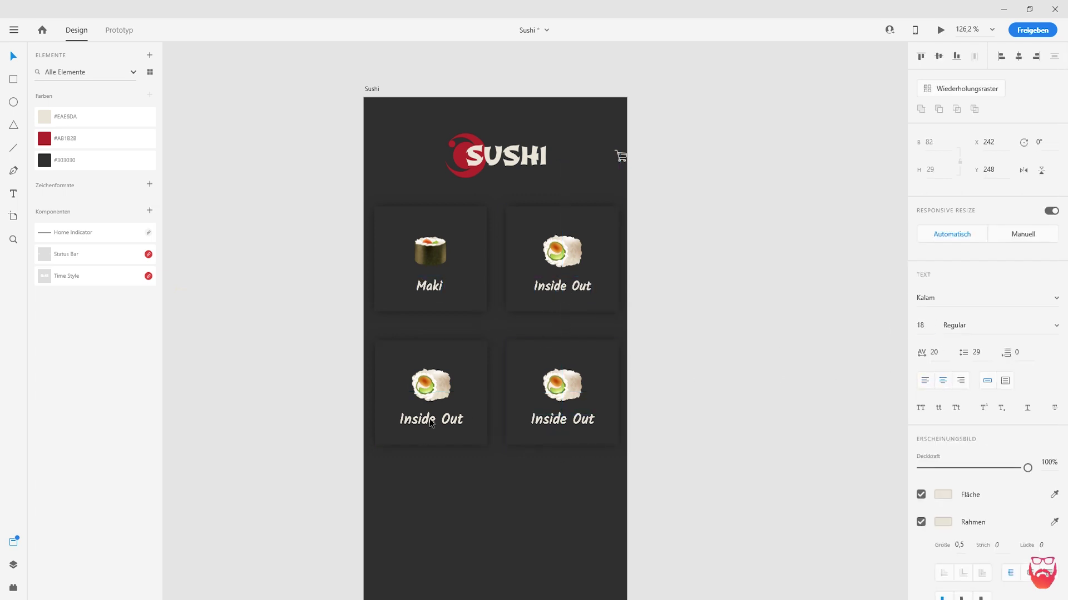
Replace the second row's images with the cone roll and sashimi pictures and label the cards "California" and "Sashimi"
{"action": "left_click_drag", "start_coordinate": [1067, 384], "coordinate": [430, 384]}
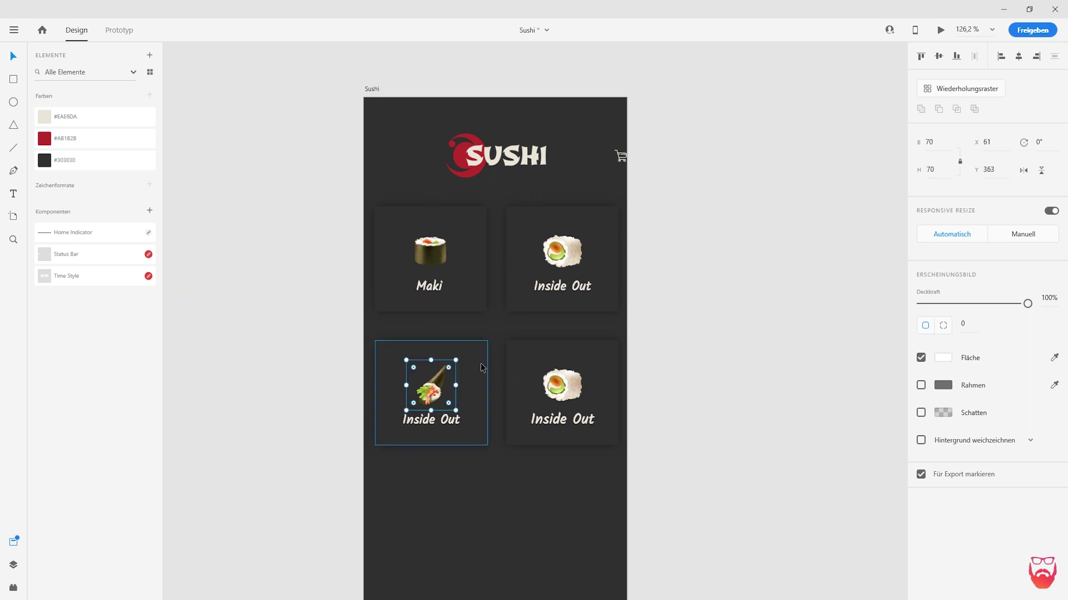
{"action": "left_click_drag", "start_coordinate": [1066, 369], "coordinate": [567, 429]}
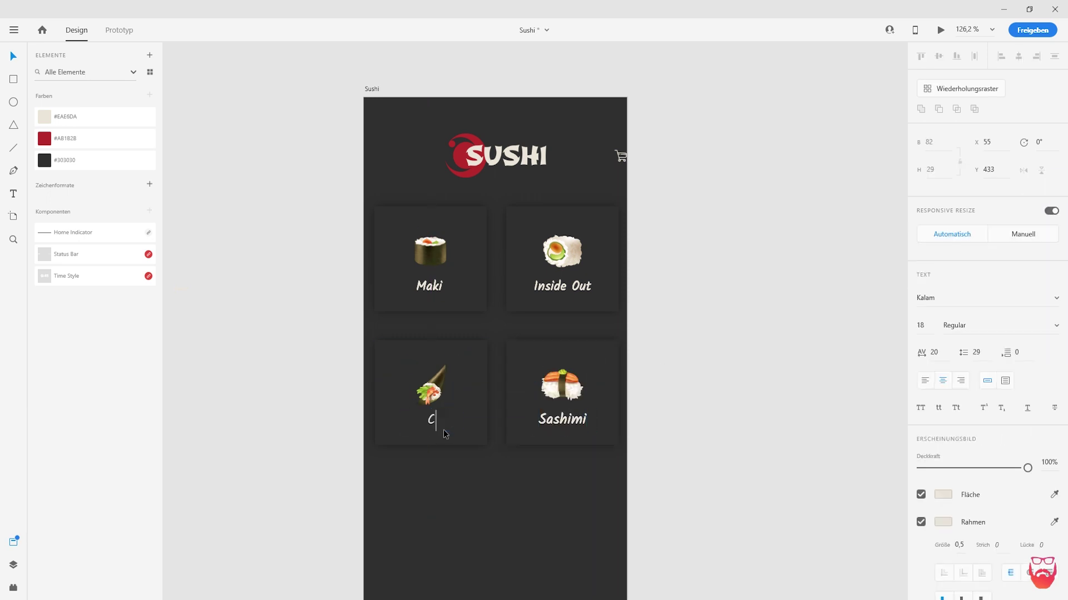
{"action": "scroll", "coordinate": [476, 445], "scroll_direction": "down", "scroll_amount": 3}
{"action": "key", "text": "Escape"}
{"action": "key", "text": "Escape"}
Duplicate cards into a third row, then give the left one the nigiri image and the label "Nigiri"
{"action": "left_click_drag", "start_coordinate": [466, 273], "coordinate": [596, 425]}
{"action": "left_click_drag", "start_coordinate": [1067, 422], "coordinate": [431, 423]}
{"action": "double_click", "coordinate": [437, 454]}
{"action": "type", "text": "Nigiri"}
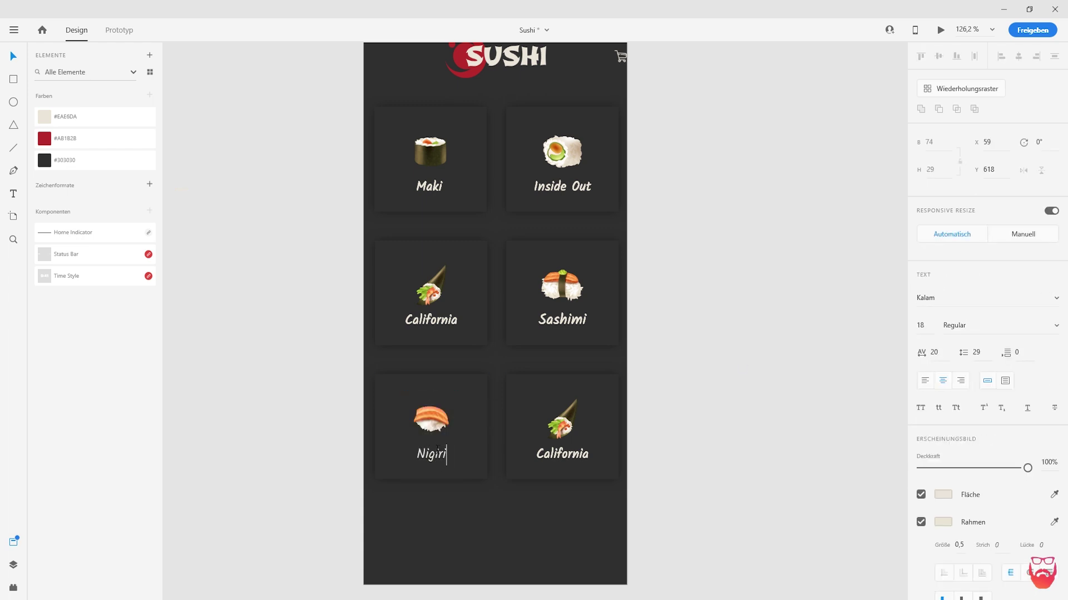
Replace the image in the third row's right card with the inari maki picture and label it "Inari Maki"
{"action": "scroll", "coordinate": [437, 448], "scroll_direction": "down", "scroll_amount": 2}
{"action": "left_click_drag", "start_coordinate": [1067, 353], "coordinate": [562, 353]}
{"action": "double_click", "coordinate": [562, 387]}
{"action": "type", "text": "Inari Maki"}
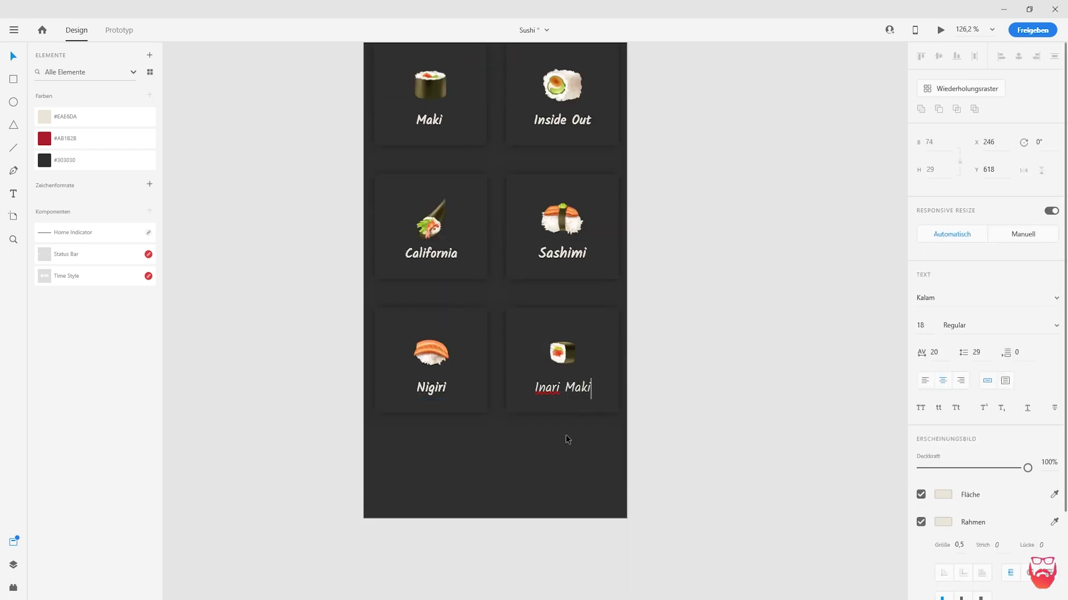
Duplicate the Nigiri and Inari Maki cards downward to form a fourth row
{"action": "scroll", "coordinate": [566, 439], "scroll_direction": "down", "scroll_amount": 2}
{"action": "left_click", "coordinate": [433, 310]}
{"action": "left_click_drag", "start_coordinate": [431, 377], "coordinate": [435, 482]}
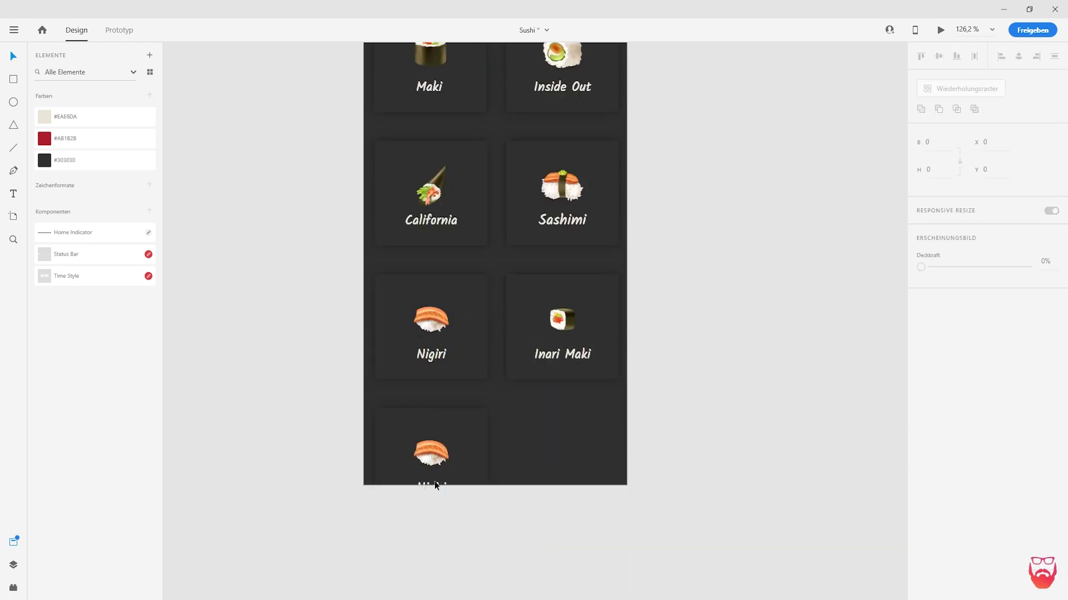
{"action": "left_click", "coordinate": [565, 340]}
{"action": "left_click_drag", "start_coordinate": [562, 379], "coordinate": [562, 510]}
Replace the fourth row's images with the rice bowl and the sake set and enlarge both slightly
{"action": "left_click_drag", "start_coordinate": [1067, 426], "coordinate": [419, 455]}
{"action": "left_click_drag", "start_coordinate": [1067, 445], "coordinate": [562, 448]}
{"action": "scroll", "coordinate": [498, 441], "scroll_direction": "down", "scroll_amount": 2}
{"action": "left_click", "coordinate": [439, 395]}
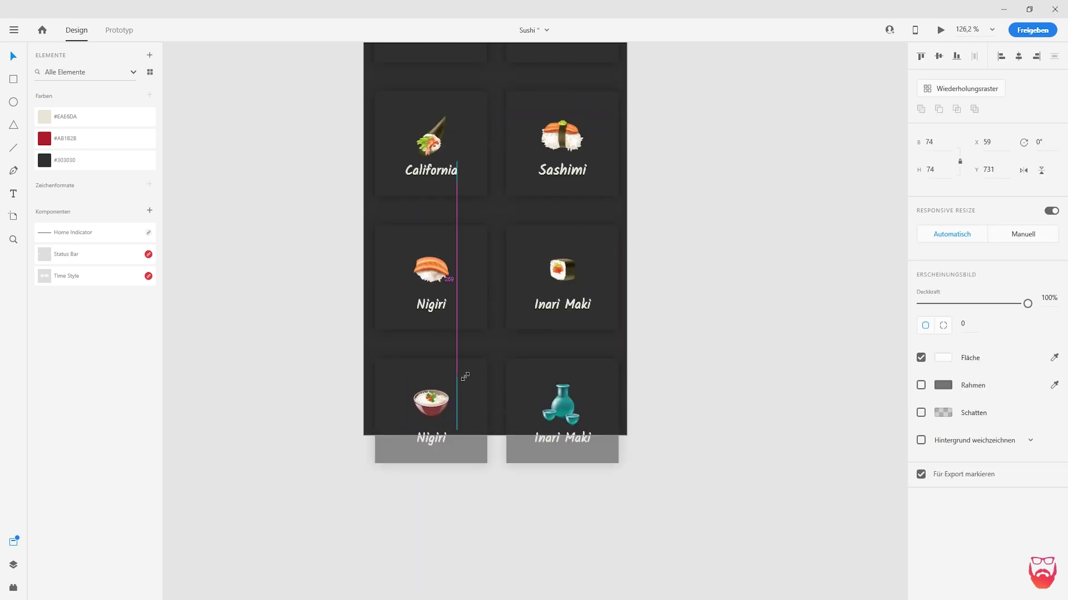
{"action": "left_click_drag", "start_coordinate": [586, 378], "coordinate": [593, 373]}
Change the fourth row's labels to "Reis" under the rice bowl and "Sake" under the sake set
{"action": "double_click", "coordinate": [441, 436]}
{"action": "type", "text": "Reis"}
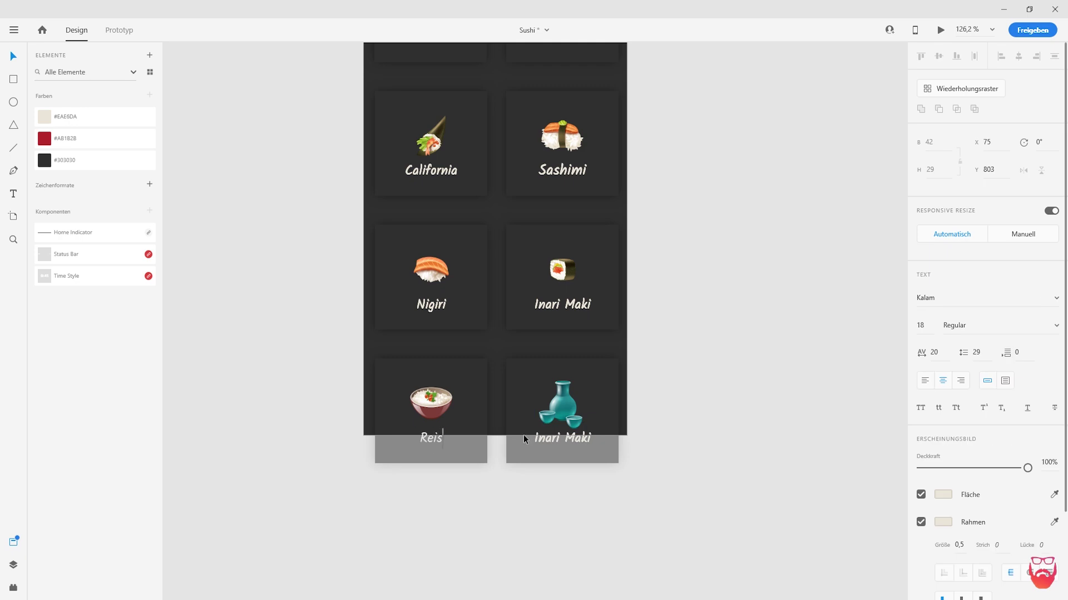
{"action": "left_click_drag", "start_coordinate": [523, 435], "coordinate": [634, 447]}
{"action": "type", "text": "Sake"}
{"action": "left_click", "coordinate": [682, 426]}
Move the cart icon inward from the artboard's right edge and scale it to 22 × 22
{"action": "scroll", "coordinate": [668, 361], "scroll_direction": "up", "scroll_amount": 2}
{"action": "scroll", "coordinate": [668, 360], "scroll_direction": "up", "scroll_amount": 2}
{"action": "scroll", "coordinate": [628, 233], "scroll_direction": "up", "scroll_amount": 4}
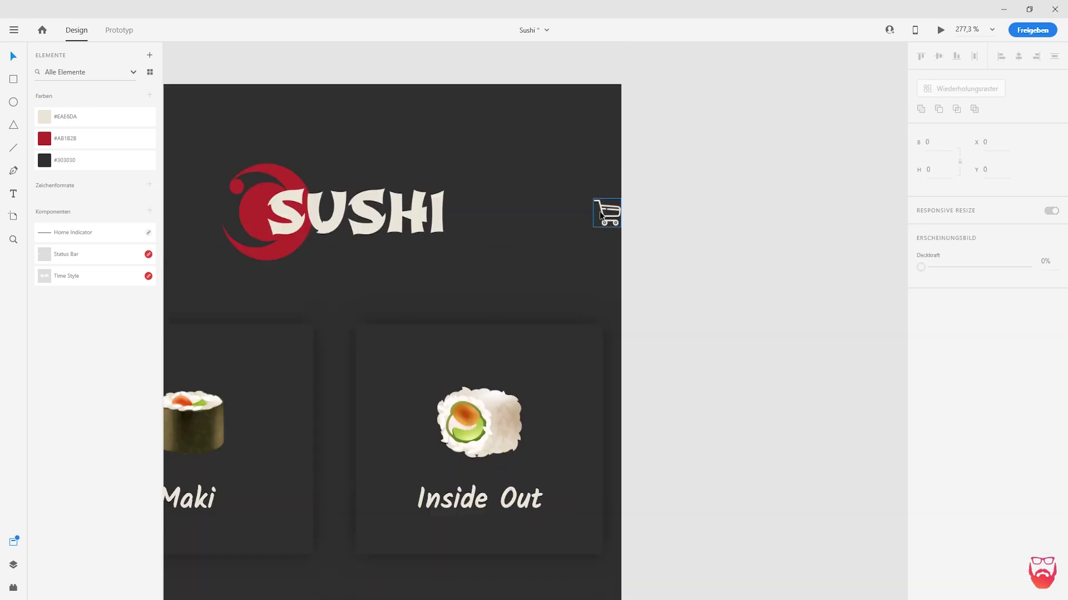
{"action": "left_click", "coordinate": [591, 215]}
{"action": "left_click_drag", "start_coordinate": [569, 229], "coordinate": [572, 231]}
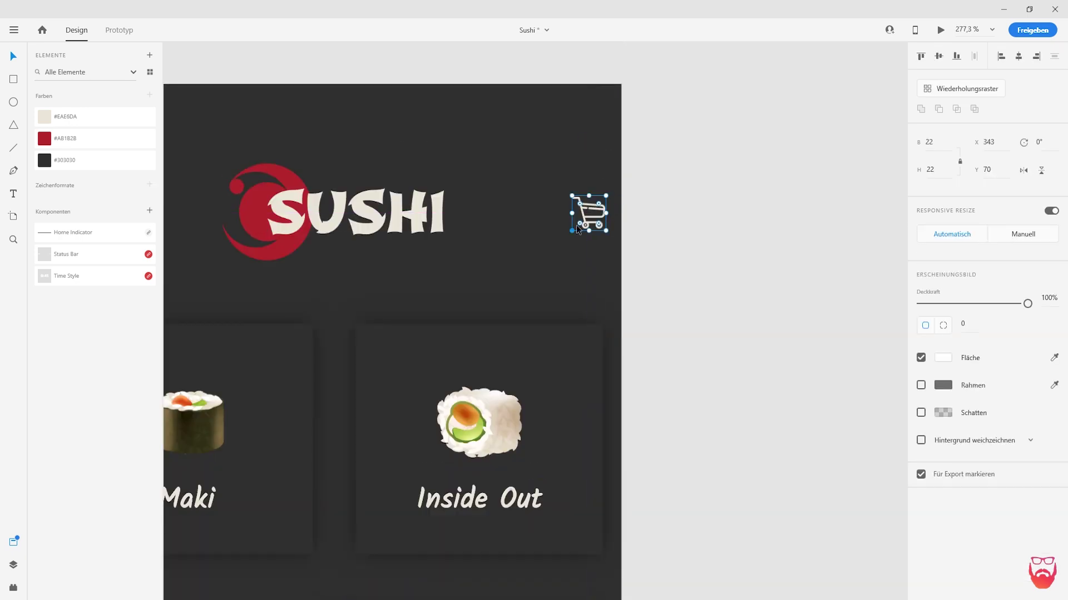
Draw a small circle over the cart's upper right corner, fill it with the saved red colour and select it together with the cart
{"action": "scroll", "coordinate": [593, 218], "scroll_direction": "up", "scroll_amount": 5}
{"action": "key", "text": "e"}
{"action": "left_click_drag", "start_coordinate": [501, 237], "coordinate": [622, 338]}
{"action": "left_click", "coordinate": [83, 139]}
{"action": "scroll", "coordinate": [619, 337], "scroll_direction": "down", "scroll_amount": 5}
{"action": "left_click", "coordinate": [616, 356], "text": "shift"}
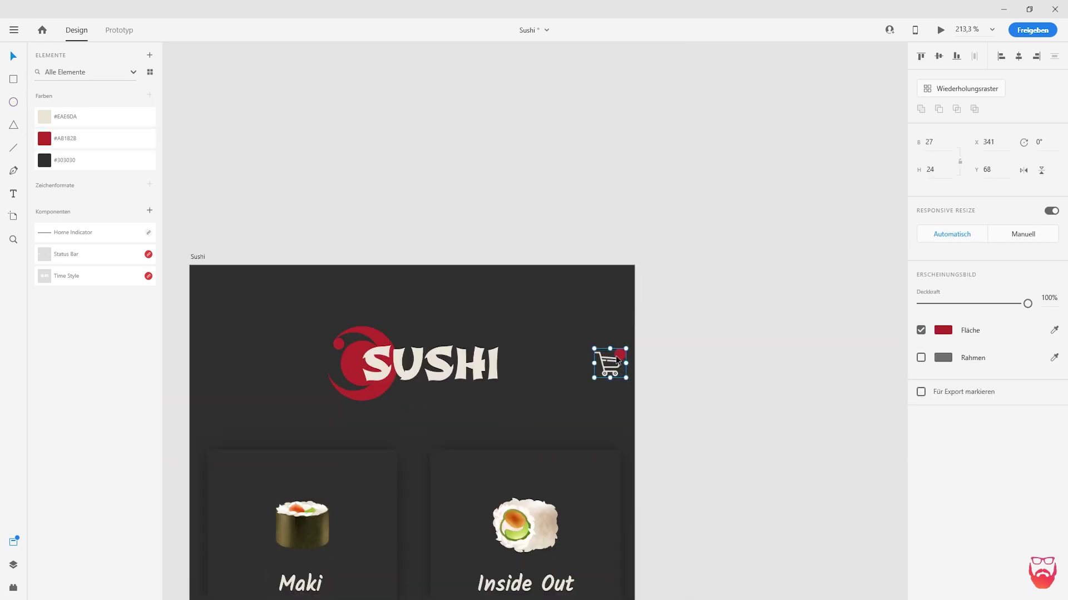
Add the number "2" centred in the red cart badge, with font size 7 and character spacing 0
{"action": "scroll", "coordinate": [602, 366], "scroll_direction": "down", "scroll_amount": 1}
{"action": "left_click", "coordinate": [548, 548]}
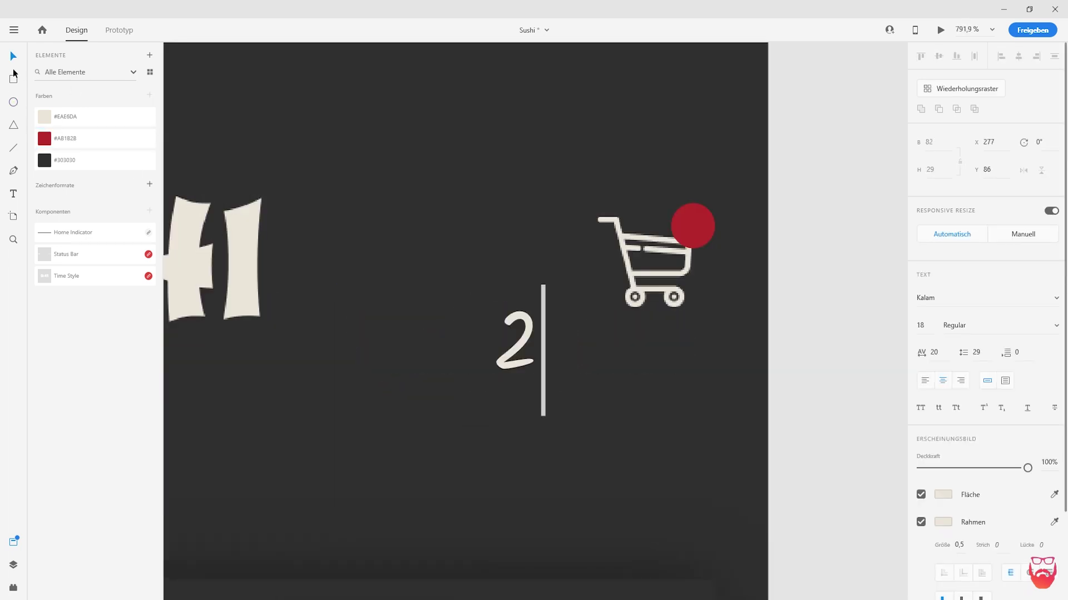
{"action": "left_click_drag", "start_coordinate": [512, 345], "coordinate": [695, 236]}
{"action": "scroll", "coordinate": [695, 235], "scroll_direction": "up", "scroll_amount": 3}
{"action": "left_click_drag", "start_coordinate": [631, 97], "coordinate": [638, 209]}
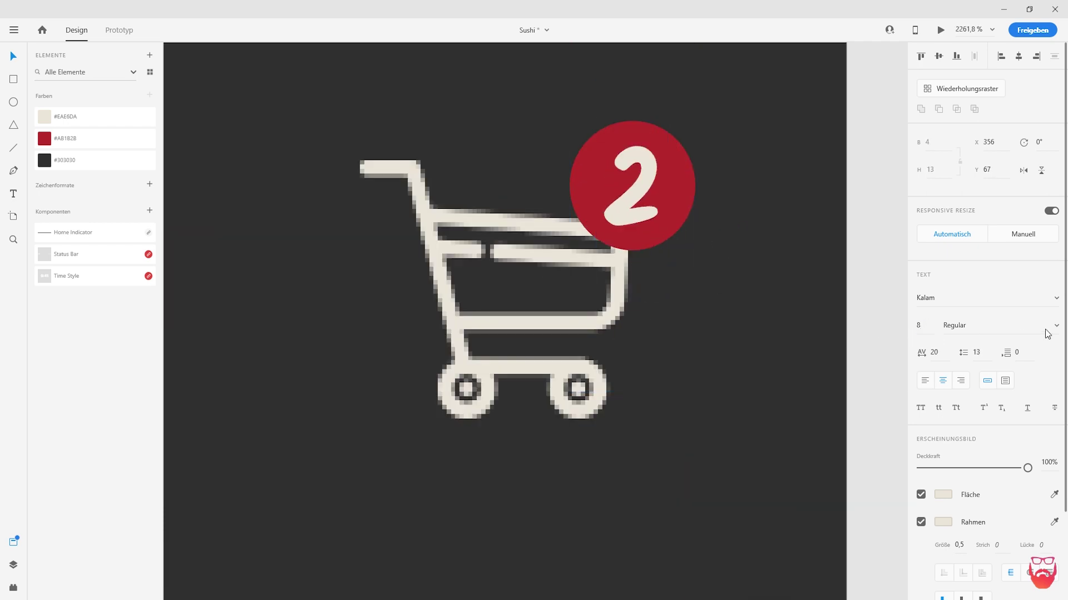
{"action": "key", "text": "ctrl+shift+v"}
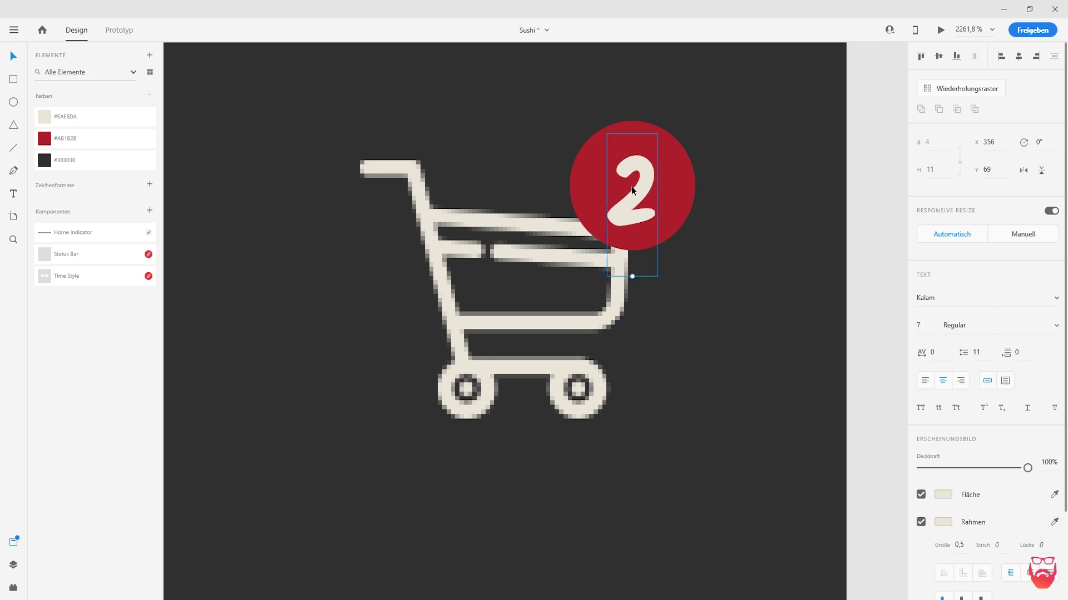
{"action": "left_click", "coordinate": [687, 374]}
Draw a horizontal line 16 long at the header's left side, level with the logo, with a beige stroke of size 2 and round caps
{"action": "key", "text": "ctrl+0"}
{"action": "scroll", "coordinate": [250, 425], "scroll_direction": "up", "scroll_amount": 3}
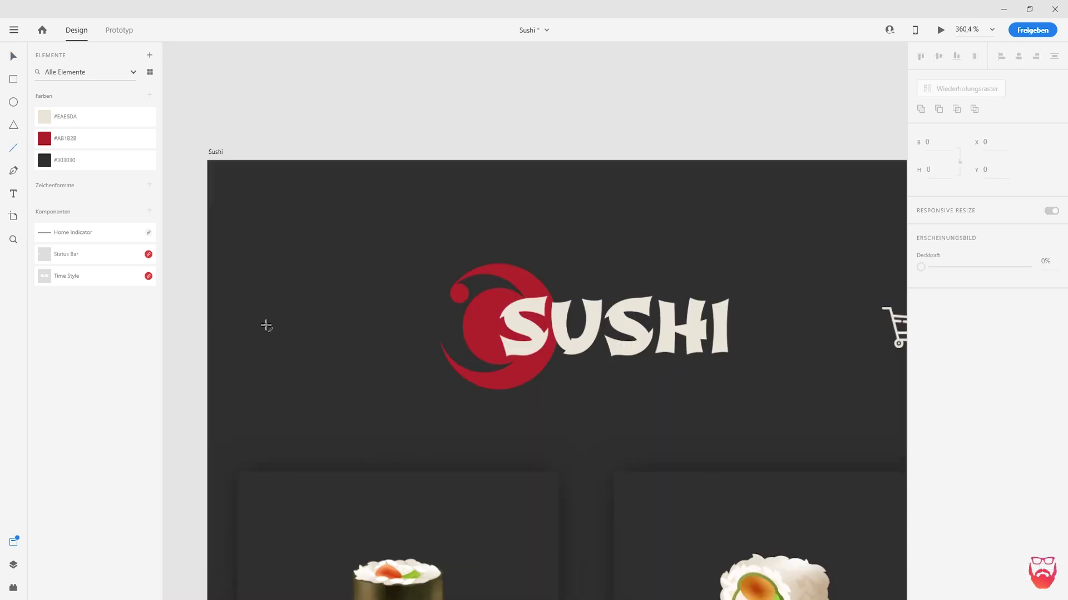
{"action": "left_click_drag", "start_coordinate": [239, 326], "coordinate": [270, 327]}
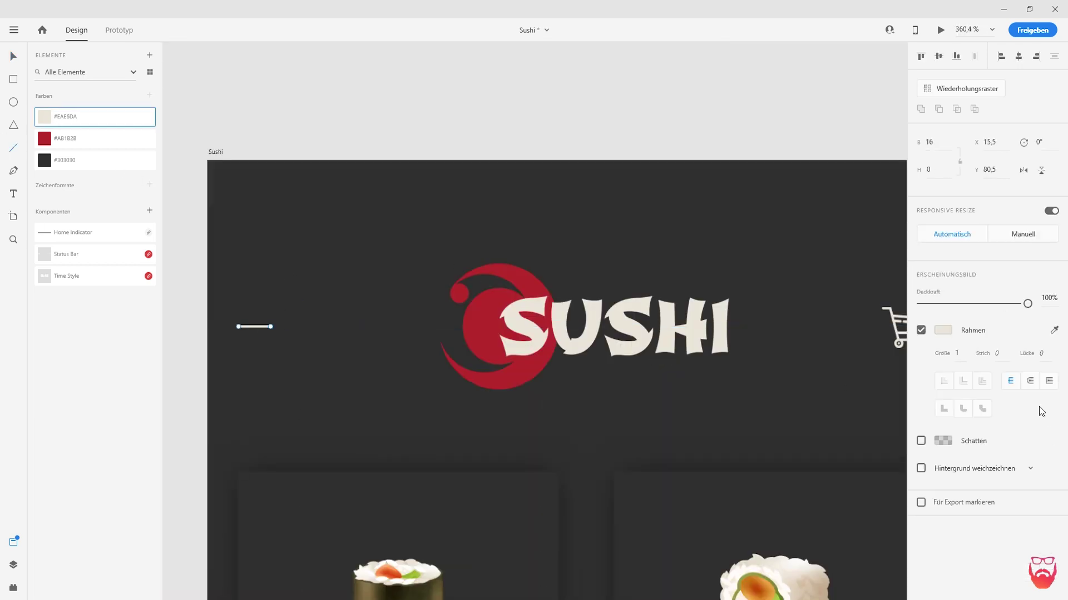
{"action": "left_click", "coordinate": [21, 58]}
{"action": "scroll", "coordinate": [169, 326], "scroll_direction": "up", "scroll_amount": 3}
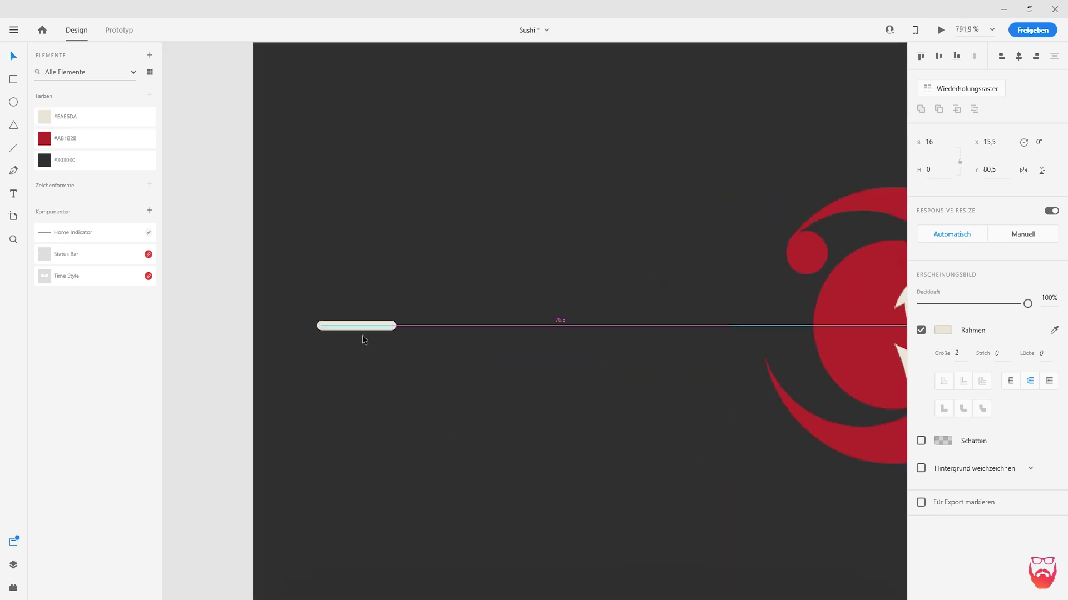
Show the hidden status bar and display shape on the Sushi artboard and duplicate the artboard beside it
{"action": "key", "text": "Escape"}
{"action": "key", "text": "ctrl+0"}
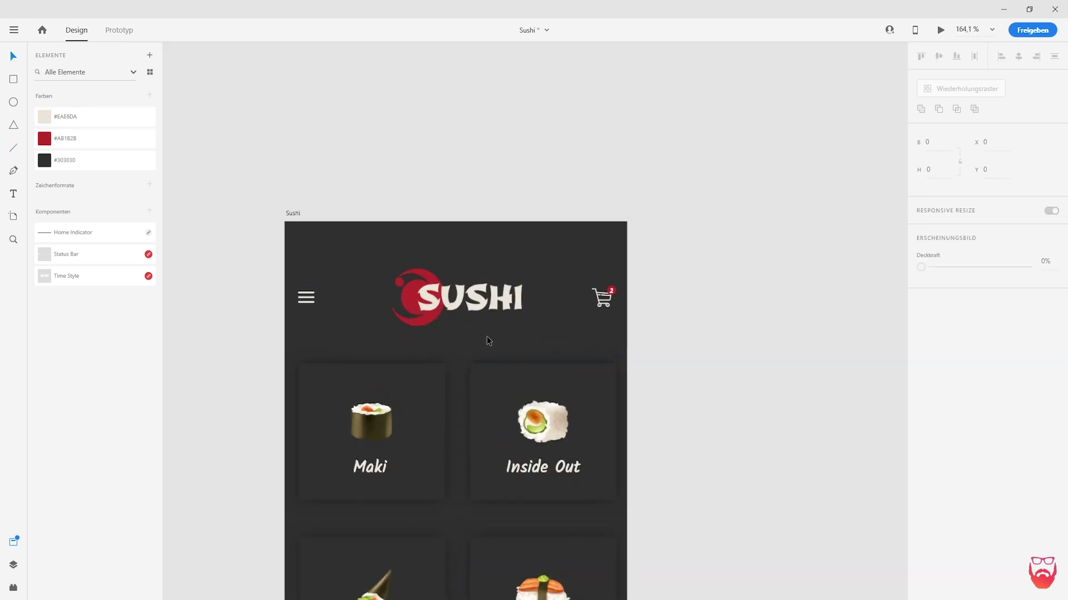
{"action": "left_click", "coordinate": [14, 565]}
{"action": "left_click_drag", "start_coordinate": [84, 573], "coordinate": [199, 108]}
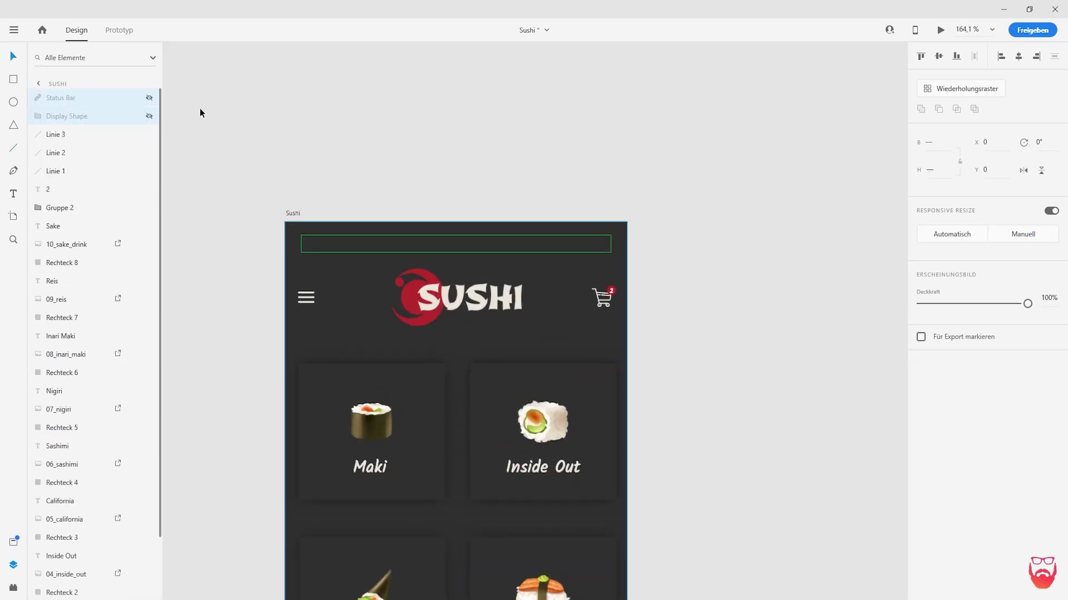
{"action": "left_click", "coordinate": [713, 349]}
{"action": "scroll", "coordinate": [568, 314], "scroll_direction": "down", "scroll_amount": 3}
{"action": "left_click", "coordinate": [347, 171]}
{"action": "key", "text": "ctrl+d"}
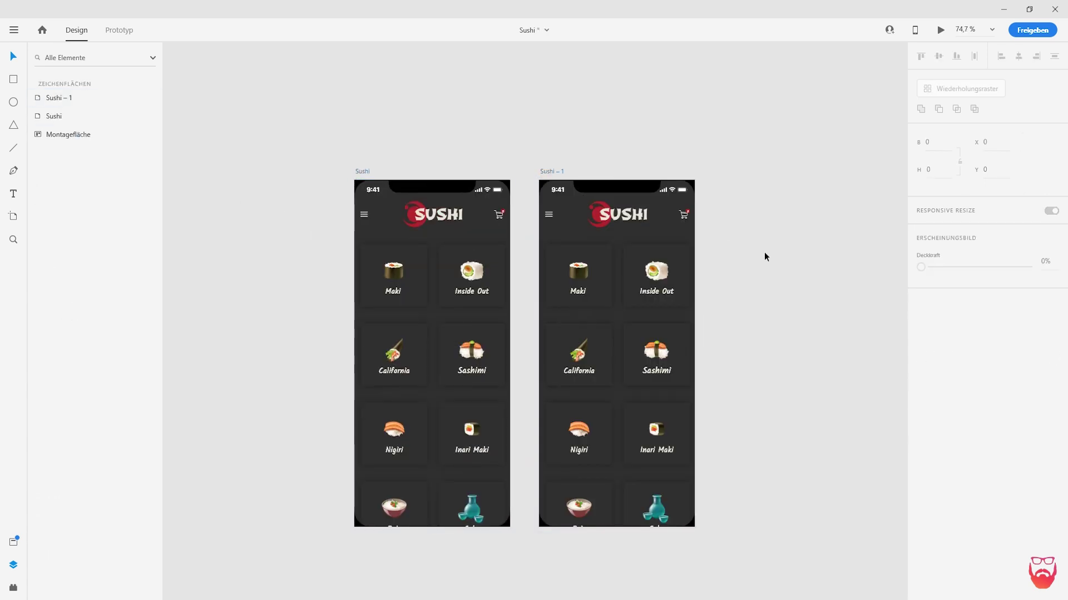
Fill the Maki card on the original Sushi artboard with dark red 6b1e24, keeping the status bar and display shape shown
{"action": "scroll", "coordinate": [433, 279], "scroll_direction": "up", "scroll_amount": 3}
{"action": "left_click", "coordinate": [411, 253]}
{"action": "left_click", "coordinate": [13, 541]}
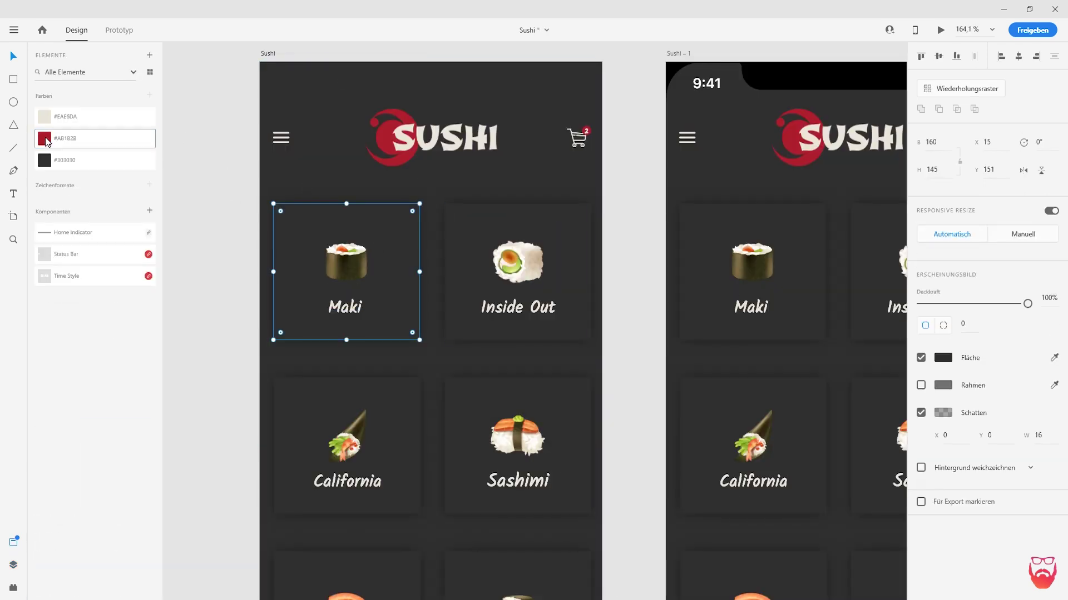
{"action": "left_click", "coordinate": [61, 136]}
{"action": "left_click", "coordinate": [943, 358]}
{"action": "type", "text": "6b1e24"}
{"action": "key", "text": "Return"}
{"action": "left_click", "coordinate": [13, 565]}
{"action": "left_click", "coordinate": [149, 116]}
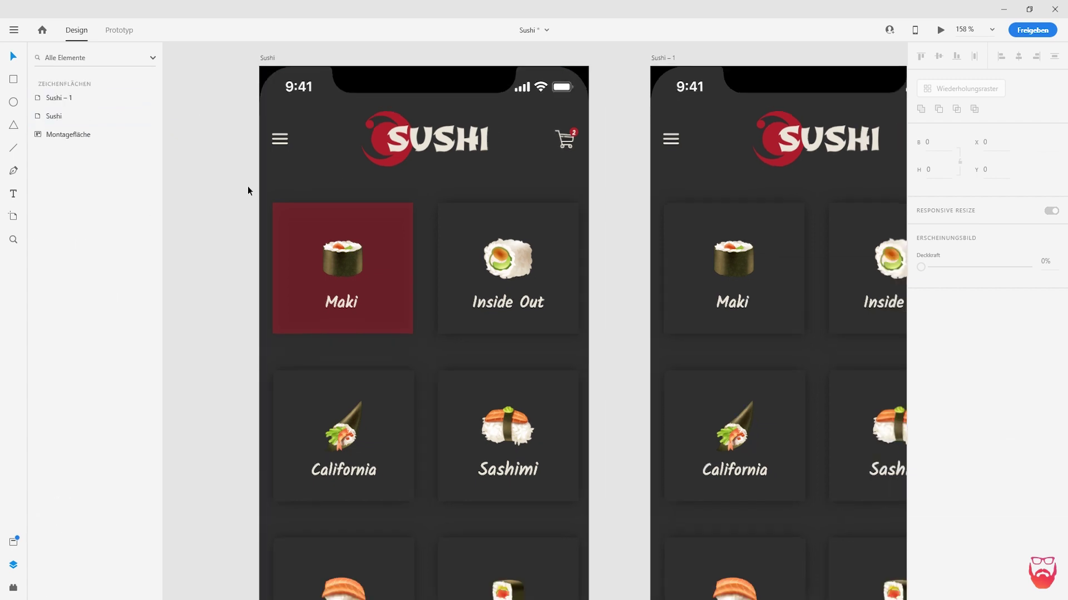
On the duplicated artboard, hide the status bar and display shape and delete every category card except Maki
{"action": "scroll", "coordinate": [606, 259], "scroll_direction": "down", "scroll_amount": 3}
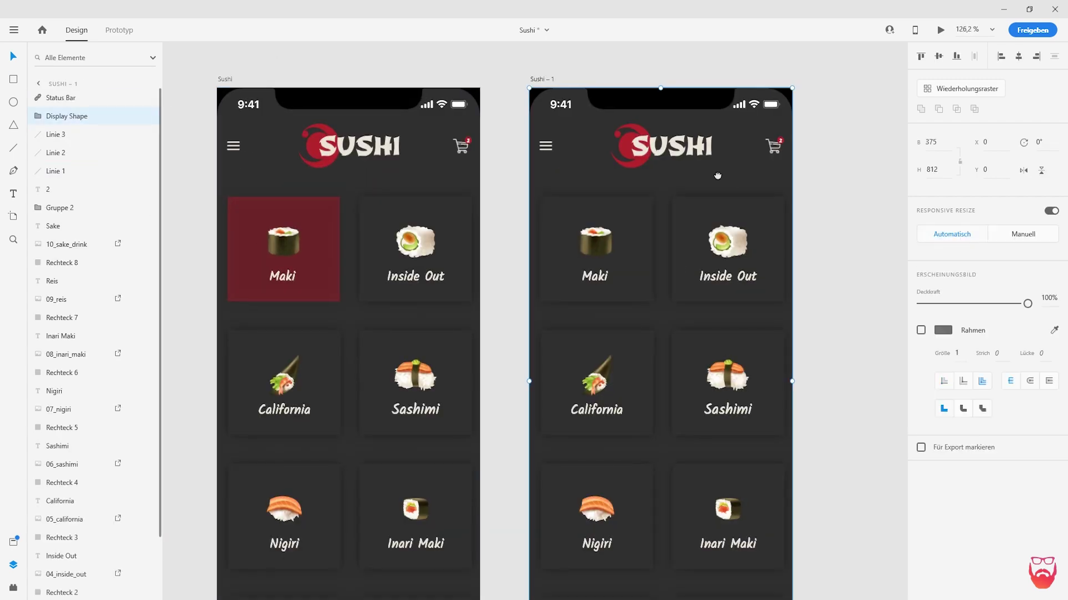
{"action": "scroll", "coordinate": [346, 227], "scroll_direction": "right", "scroll_amount": 3}
{"action": "left_click", "coordinate": [576, 278]}
{"action": "key", "text": "ctrl+z"}
{"action": "key", "text": "ctrl+z"}
{"action": "key", "text": "ctrl+z"}
{"action": "key", "text": "ctrl+z"}
{"action": "key", "text": "ctrl+z"}
{"action": "key", "text": "ctrl+z"}
{"action": "key", "text": "ctrl+z"}
{"action": "key", "text": "ctrl+z"}
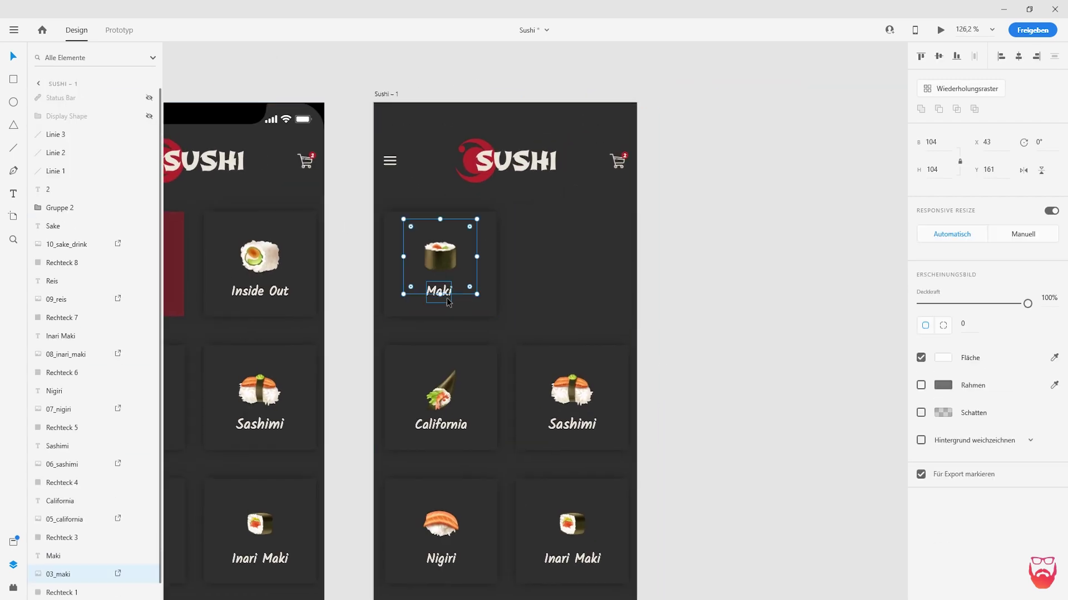
Widen the remaining Maki card to 345 and move its name to the card's upper area, clear of the image
{"action": "left_click", "coordinate": [492, 249]}
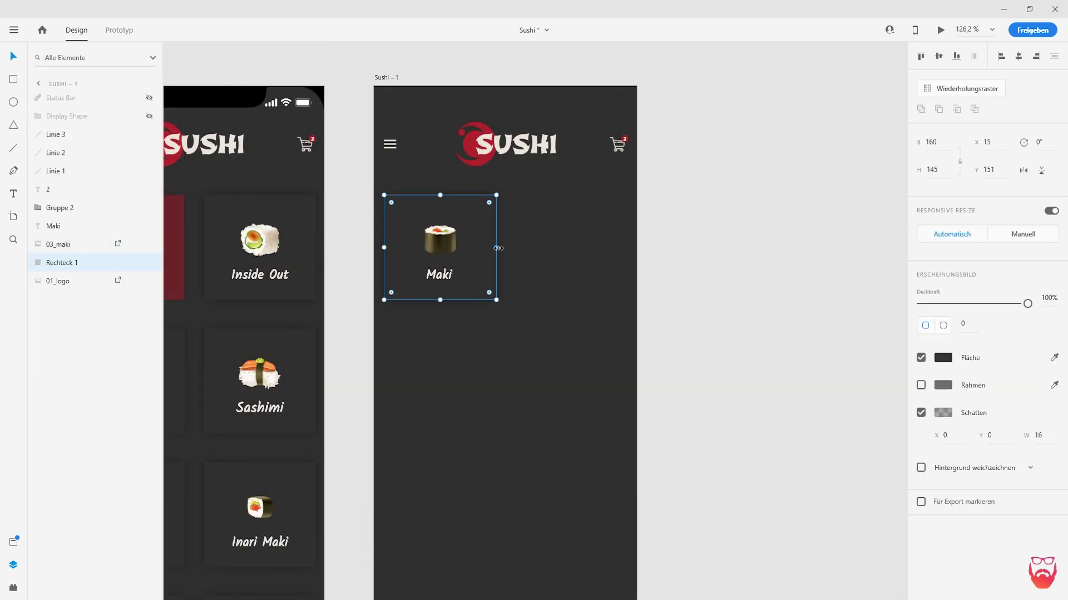
{"action": "scroll", "coordinate": [512, 303], "scroll_direction": "up", "scroll_amount": 2}
{"action": "left_click", "coordinate": [439, 274]}
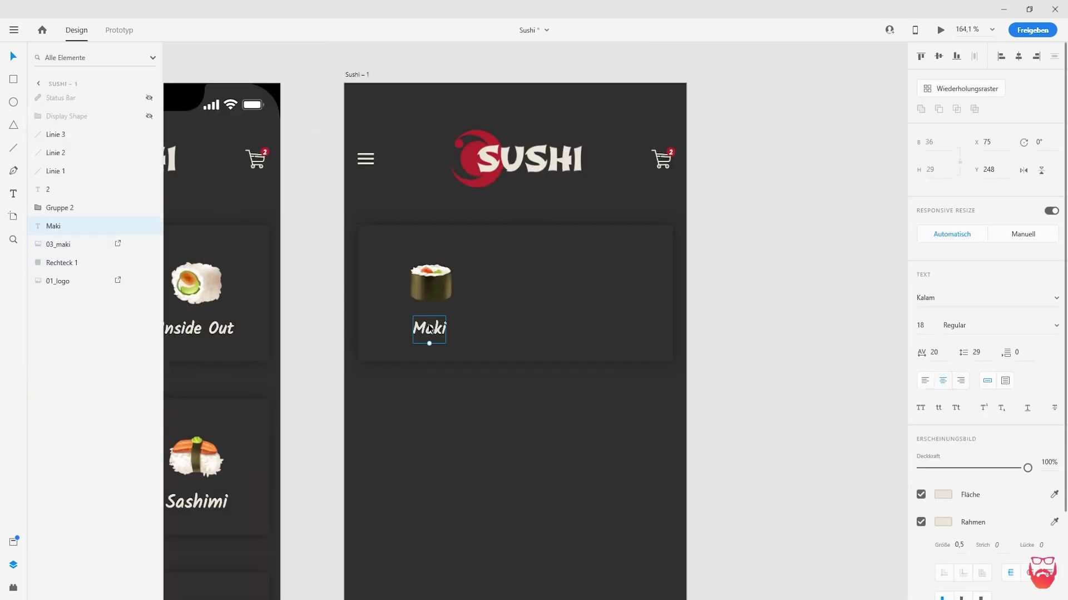
Place the Maki image at the card's left side with an offset duplicate over it, each scaled to 88 × 88
{"action": "left_click_drag", "start_coordinate": [442, 279], "coordinate": [409, 291]}
{"action": "key", "text": "ctrl+v"}
{"action": "left_click", "coordinate": [407, 288]}
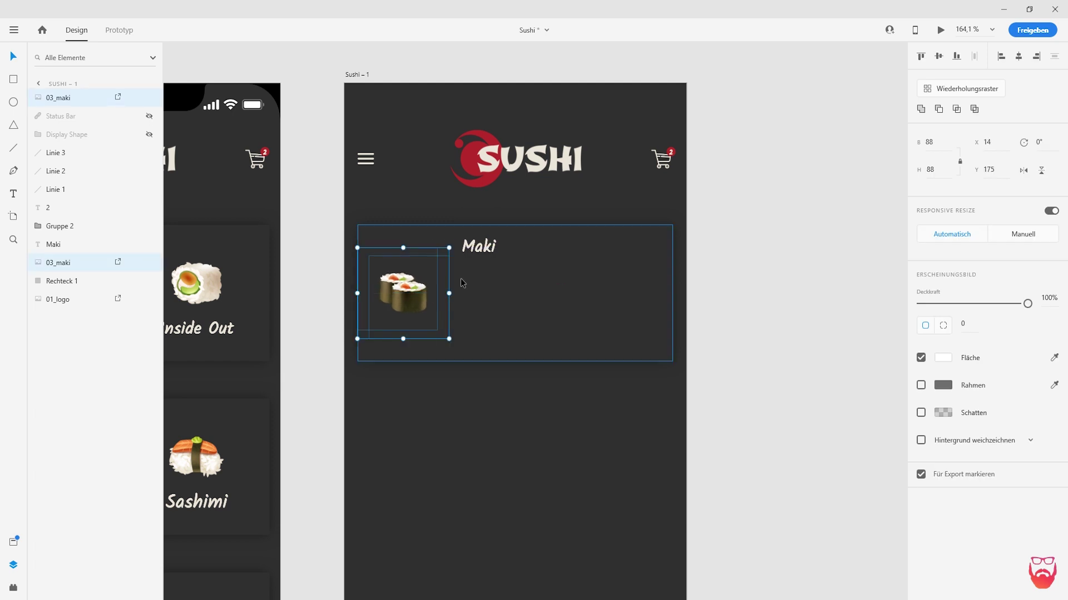
Duplicate the Maki name below it as left-aligned "Salmon, Cucumber" in 16 Light at 80 % opacity
{"action": "left_click_drag", "start_coordinate": [478, 245], "coordinate": [466, 272]}
{"action": "left_click", "coordinate": [466, 243]}
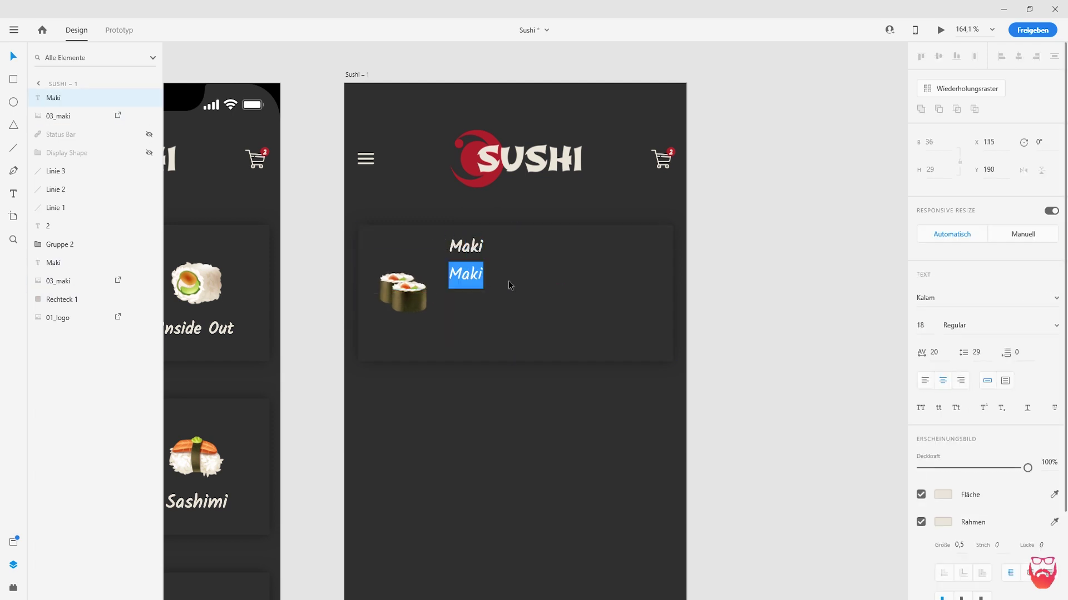
{"action": "key", "text": "Escape"}
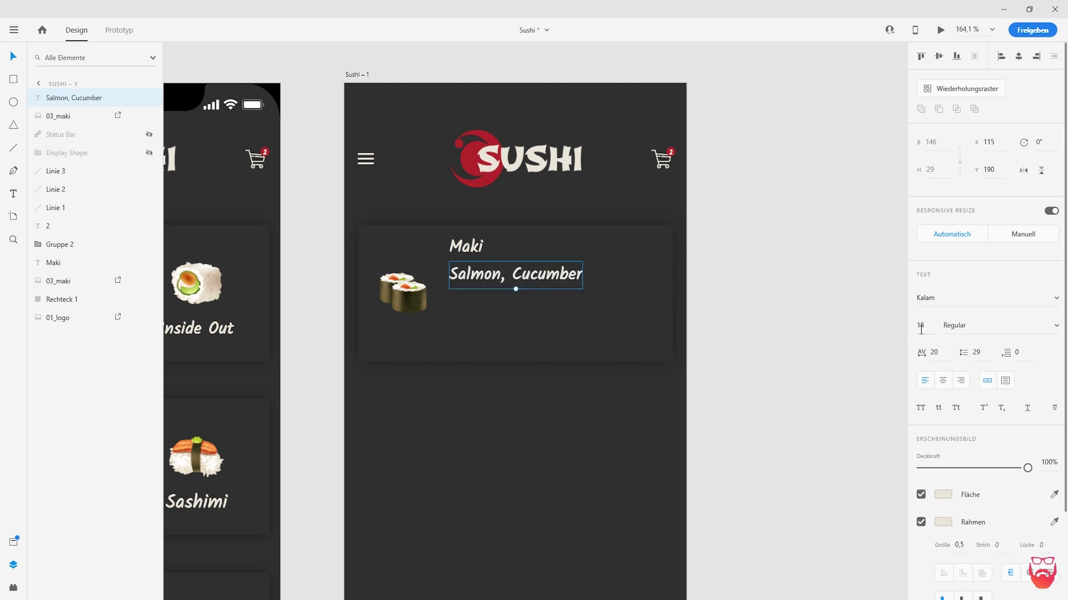
{"action": "left_click", "coordinate": [585, 311]}
Draw a borderless 10 × 10 circle below the ingredients text and fill it with a light green saved as a colour
{"action": "scroll", "coordinate": [573, 321], "scroll_direction": "up", "scroll_amount": 3}
{"action": "key", "text": "ctrl+shift+y"}
{"action": "key", "text": "e"}
{"action": "left_click_drag", "start_coordinate": [440, 297], "coordinate": [452, 309]}
{"action": "left_click", "coordinate": [920, 357]}
{"action": "left_click", "coordinate": [44, 116]}
{"action": "scroll", "coordinate": [446, 323], "scroll_direction": "up", "scroll_amount": 4}
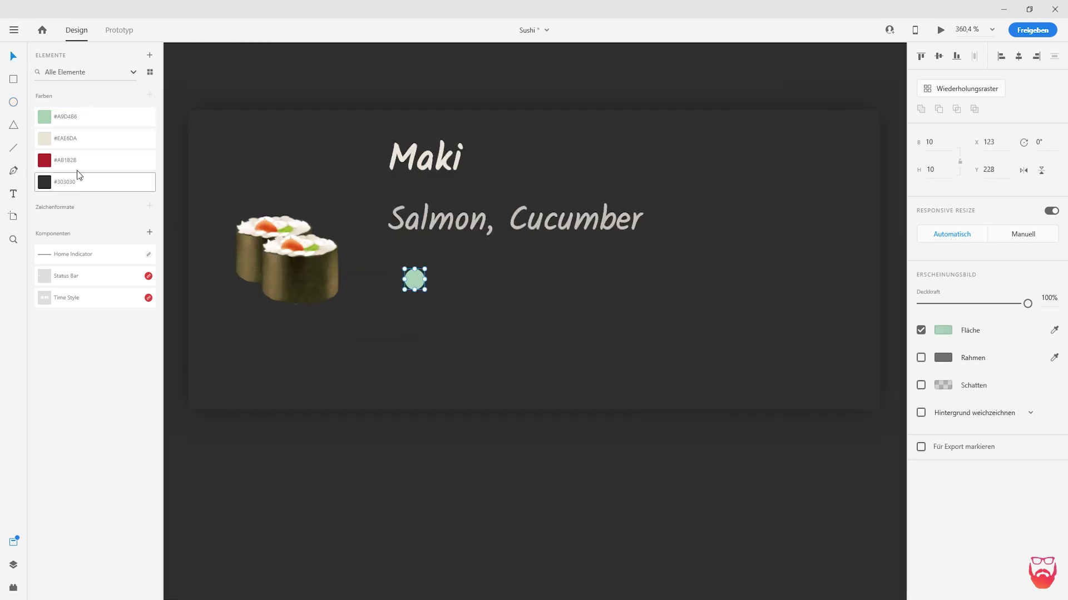
Add a green ring with stroke size 1 around the dot and duplicate the pair into an evenly spaced row of five
{"action": "key", "text": "e"}
{"action": "mouse_move", "coordinate": [454, 263]}
{"action": "left_mouse_down"}
{"action": "mouse_move", "coordinate": [487, 297]}
{"action": "mouse_move", "coordinate": [475, 274]}
{"action": "mouse_move", "coordinate": [409, 274]}
{"action": "left_mouse_up"}
{"action": "left_click", "coordinate": [921, 330]}
{"action": "left_click", "coordinate": [45, 116], "text": "shift"}
{"action": "left_click", "coordinate": [416, 280], "text": "shift"}
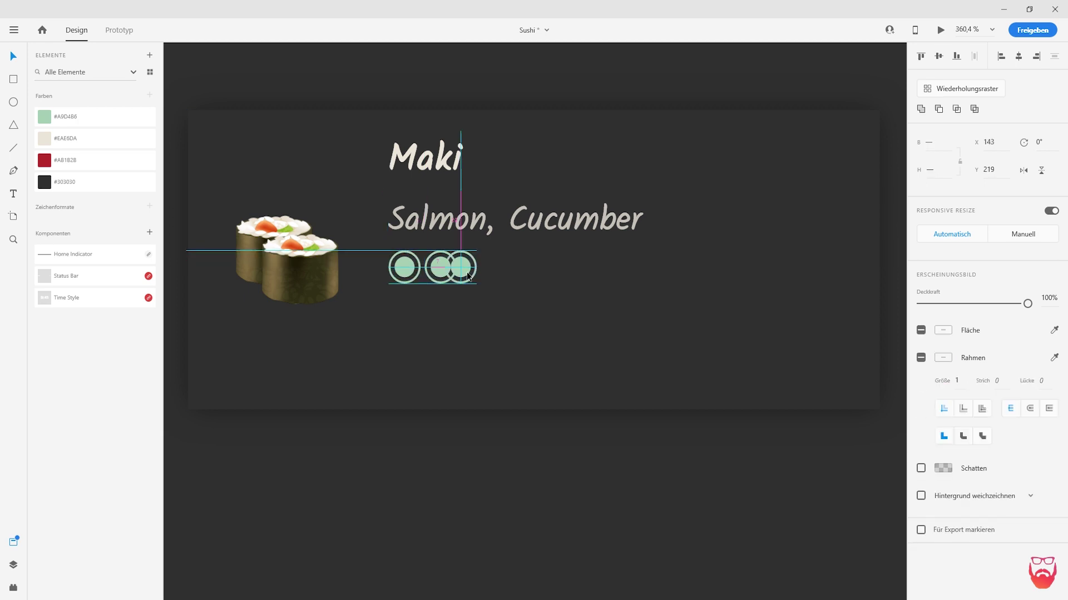
{"action": "left_click_drag", "start_coordinate": [517, 270], "coordinate": [549, 265]}
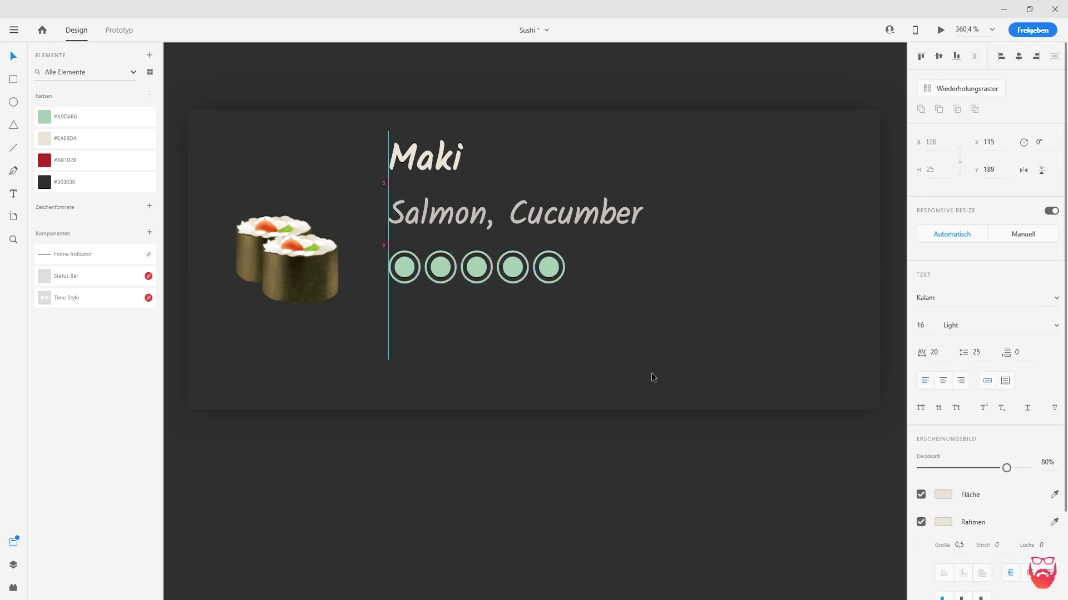
Duplicate the Maki name below the rating circles and change the copy to "$3.99"
{"action": "scroll", "coordinate": [648, 302], "scroll_direction": "down", "scroll_amount": 1}
{"action": "left_click_drag", "start_coordinate": [425, 139], "coordinate": [436, 323]}
{"action": "double_click", "coordinate": [434, 321]}
{"action": "type", "text": "$3.99"}
{"action": "key", "text": "Escape"}
{"action": "left_click", "coordinate": [539, 322]}
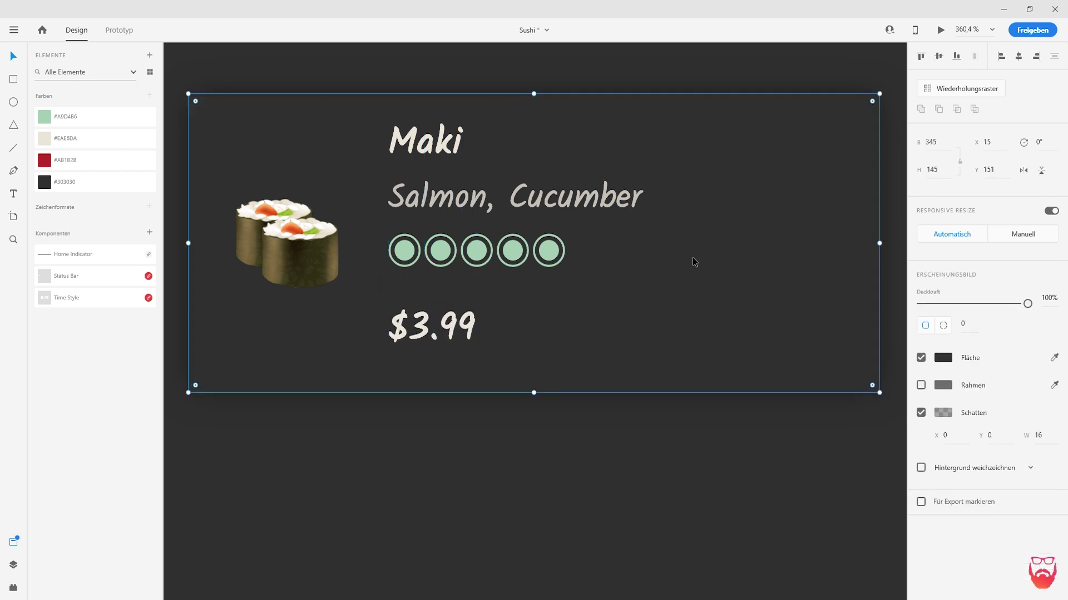
Paste the red heart icon, scale it to 14 × 14 and place it in the card's upper right corner, level with the name
{"action": "scroll", "coordinate": [693, 262], "scroll_direction": "down", "scroll_amount": 3}
{"action": "key", "text": "ctrl+v"}
{"action": "left_click_drag", "start_coordinate": [648, 211], "coordinate": [719, 254]}
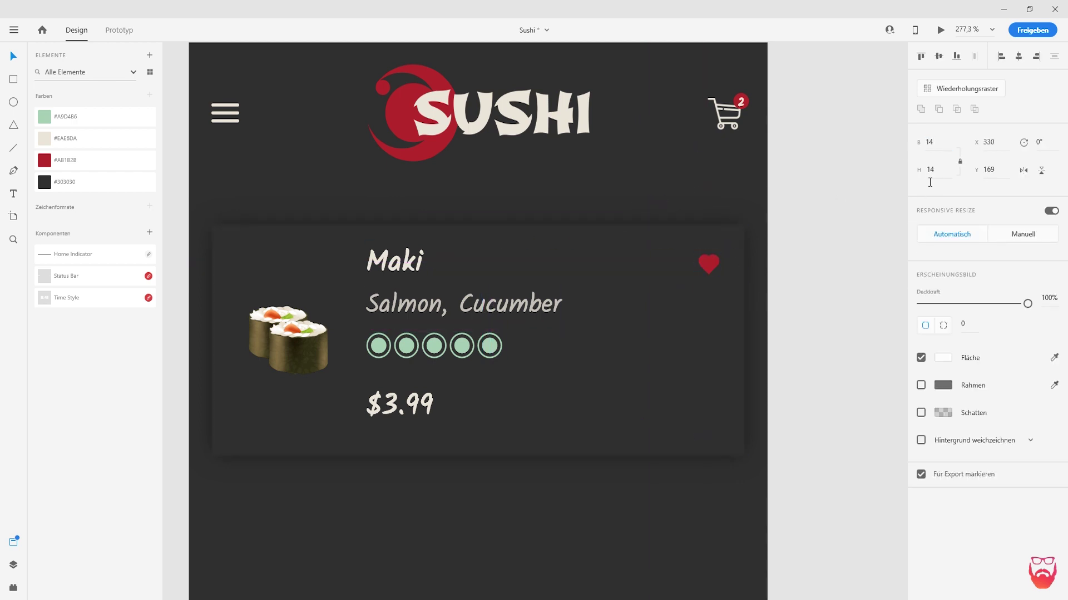
{"action": "scroll", "coordinate": [652, 256], "scroll_direction": "up", "scroll_amount": 3}
{"action": "scroll", "coordinate": [641, 254], "scroll_direction": "down", "scroll_amount": 2}
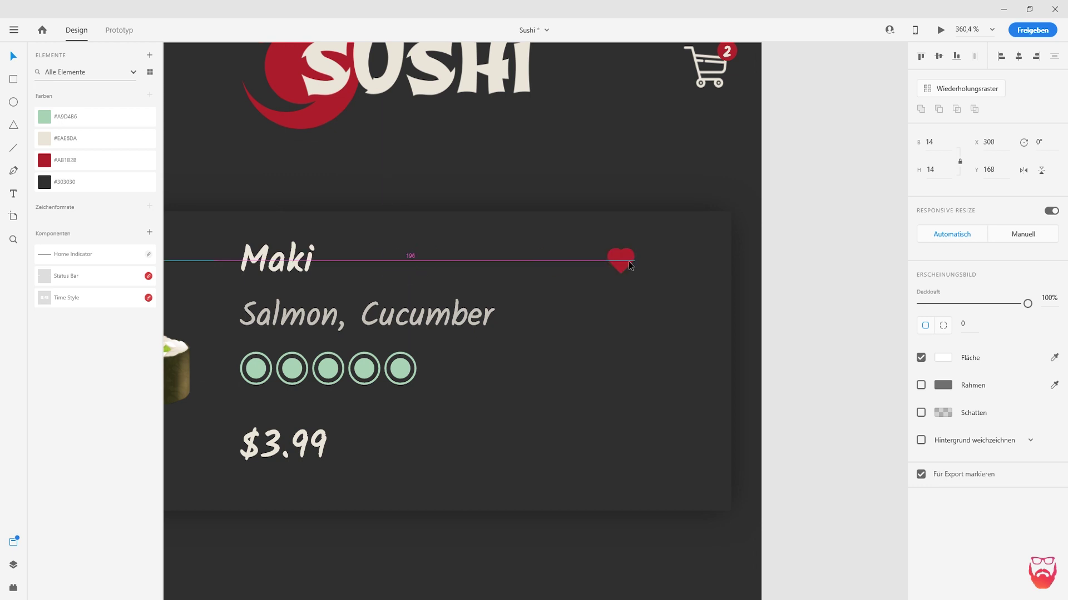
Draw an unfilled 19 × 19 square at the card's lower right with a red outline and corner radius 4, and duplicate it to its left
{"action": "scroll", "coordinate": [677, 409], "scroll_direction": "down", "scroll_amount": 1}
{"action": "left_click", "coordinate": [678, 410]}
{"action": "left_click_drag", "start_coordinate": [622, 394], "coordinate": [659, 432]}
{"action": "left_click", "coordinate": [65, 160]}
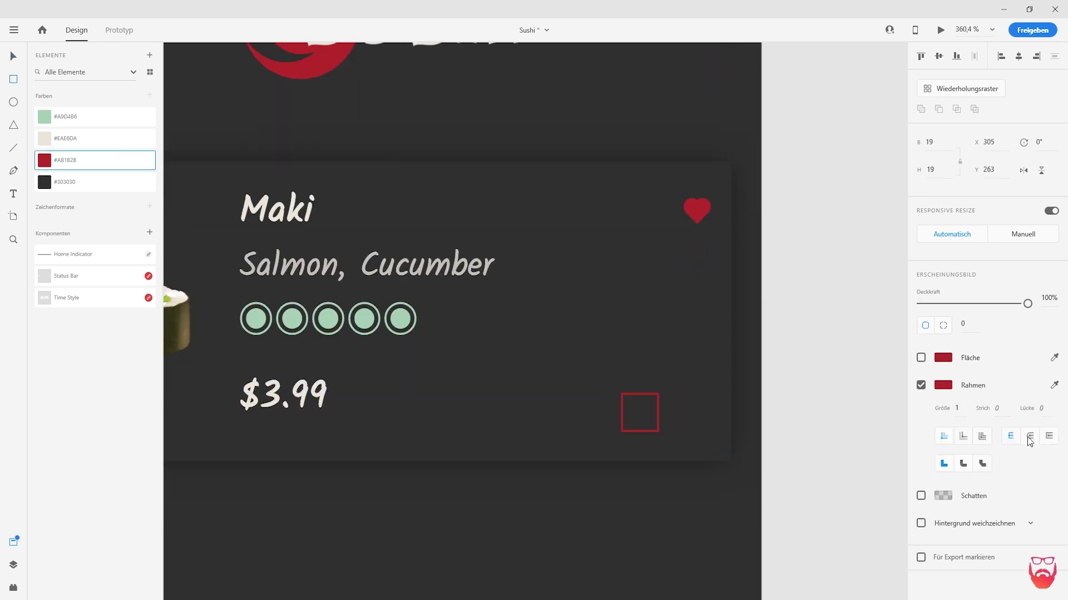
{"action": "left_click_drag", "start_coordinate": [655, 426], "coordinate": [371, 411]}
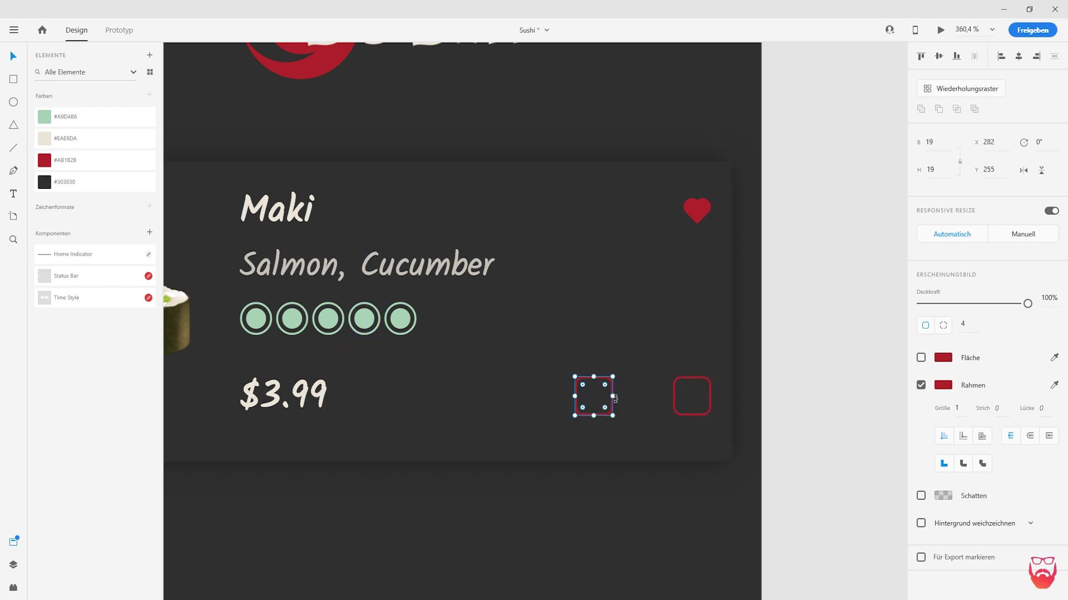
Draw a red minus 10 long with stroke size 2 in the left square and a matching plus in the right square
{"action": "scroll", "coordinate": [678, 421], "scroll_direction": "up", "scroll_amount": 2}
{"action": "scroll", "coordinate": [651, 412], "scroll_direction": "up", "scroll_amount": 2}
{"action": "key", "text": "l"}
{"action": "left_click_drag", "start_coordinate": [526, 382], "coordinate": [560, 382]}
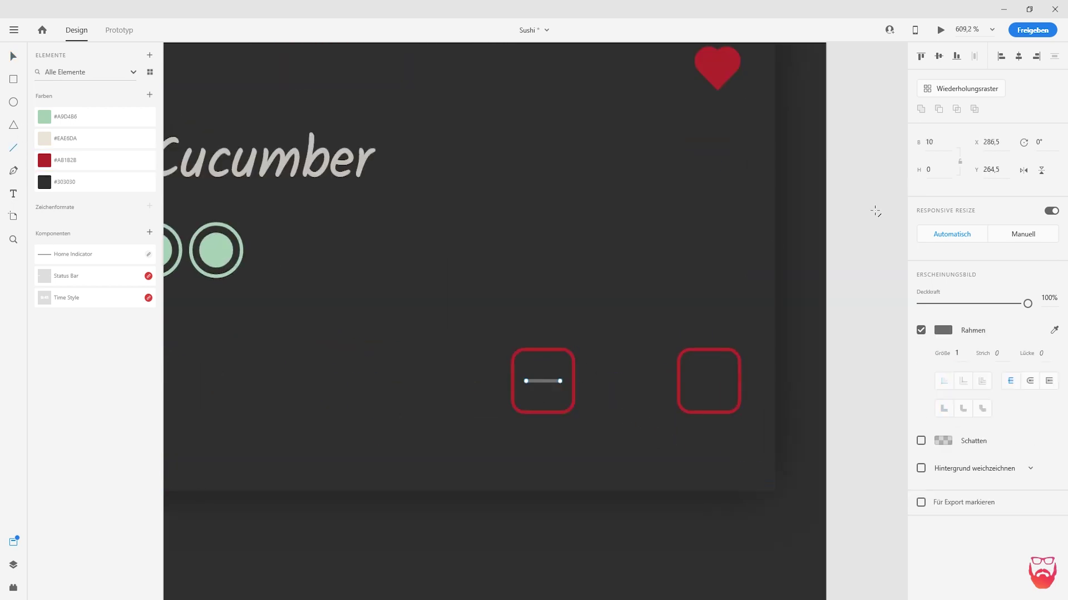
{"action": "left_click", "coordinate": [1055, 331]}
{"action": "left_click", "coordinate": [681, 382]}
{"action": "left_click", "coordinate": [957, 353]}
{"action": "type", "text": "2"}
{"action": "key", "text": "Return"}
{"action": "key", "text": "v"}
{"action": "left_click", "coordinate": [661, 329]}
Duplicate the price text between the minus and plus buttons as the quantity "2" in 22 Bold
{"action": "scroll", "coordinate": [662, 329], "scroll_direction": "down", "scroll_amount": 5}
{"action": "left_click", "coordinate": [205, 328]}
{"action": "key", "text": "Return"}
{"action": "left_click_drag", "start_coordinate": [206, 328], "coordinate": [508, 363]}
{"action": "type", "text": "2"}
{"action": "scroll", "coordinate": [391, 333], "scroll_direction": "up", "scroll_amount": 4}
{"action": "left_click", "coordinate": [1056, 325]}
{"action": "left_click", "coordinate": [957, 350]}
{"action": "key", "text": "Return"}
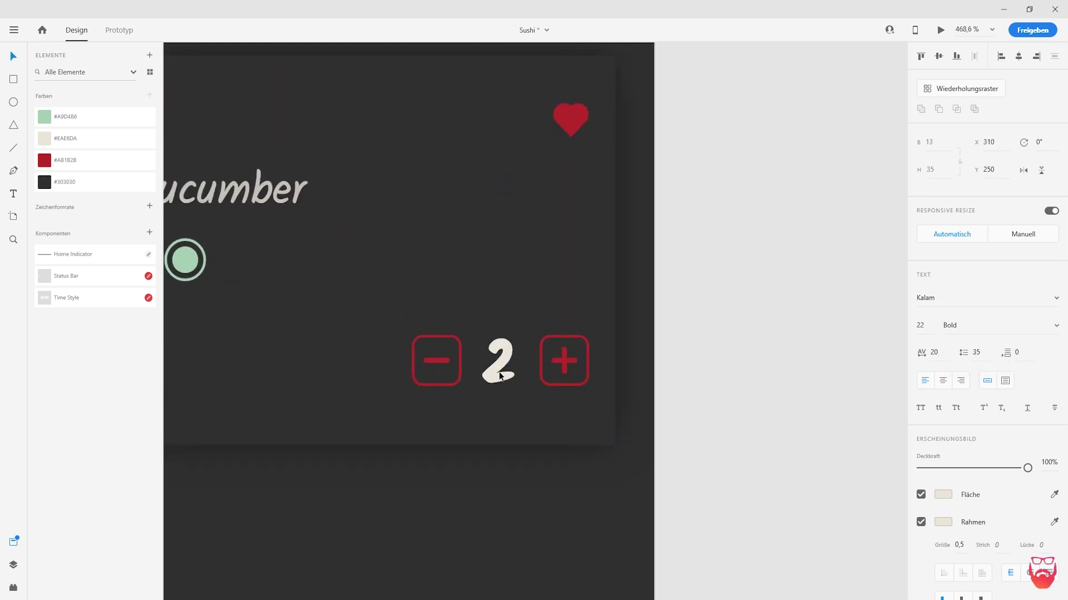
Set the font weight of the quantity "2" to Regular
{"action": "scroll", "coordinate": [272, 457], "scroll_direction": "down", "scroll_amount": 5}
{"action": "scroll", "coordinate": [532, 375], "scroll_direction": "up", "scroll_amount": 3}
{"action": "left_click_drag", "start_coordinate": [531, 375], "coordinate": [553, 343]}
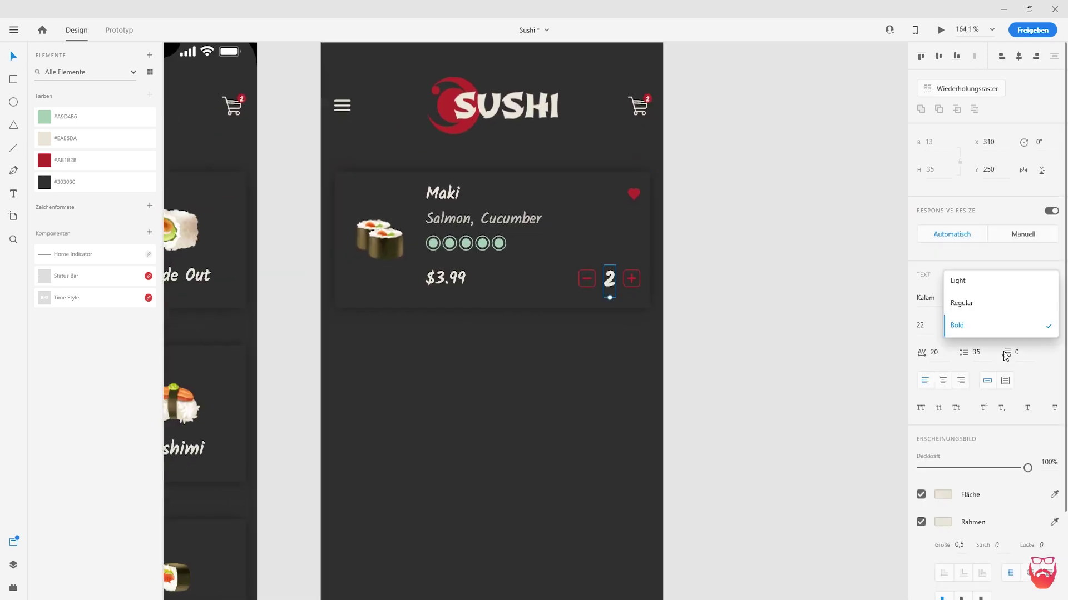
{"action": "left_click", "coordinate": [606, 356]}
Select the whole Maki product card with all its contents and duplicate it directly below
{"action": "scroll", "coordinate": [606, 356], "scroll_direction": "up", "scroll_amount": 1}
{"action": "scroll", "coordinate": [603, 345], "scroll_direction": "up", "scroll_amount": 1}
{"action": "left_click", "coordinate": [466, 275]}
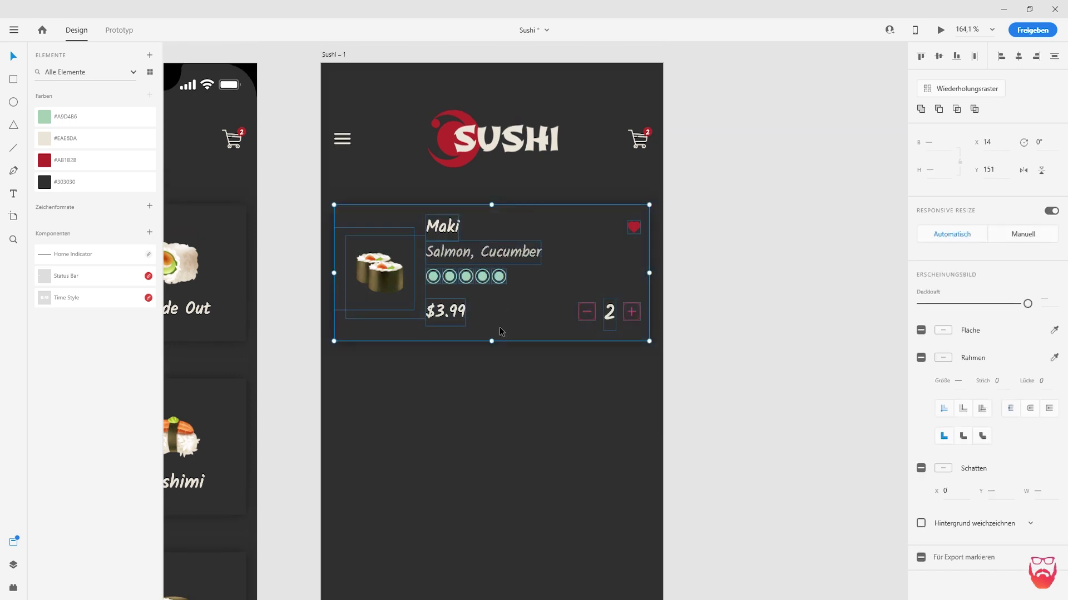
{"action": "left_click_drag", "start_coordinate": [466, 276], "coordinate": [511, 456]}
{"action": "scroll", "coordinate": [512, 455], "scroll_direction": "down", "scroll_amount": 3}
{"action": "key", "text": "r"}
{"action": "left_click_drag", "start_coordinate": [407, 307], "coordinate": [434, 327]}
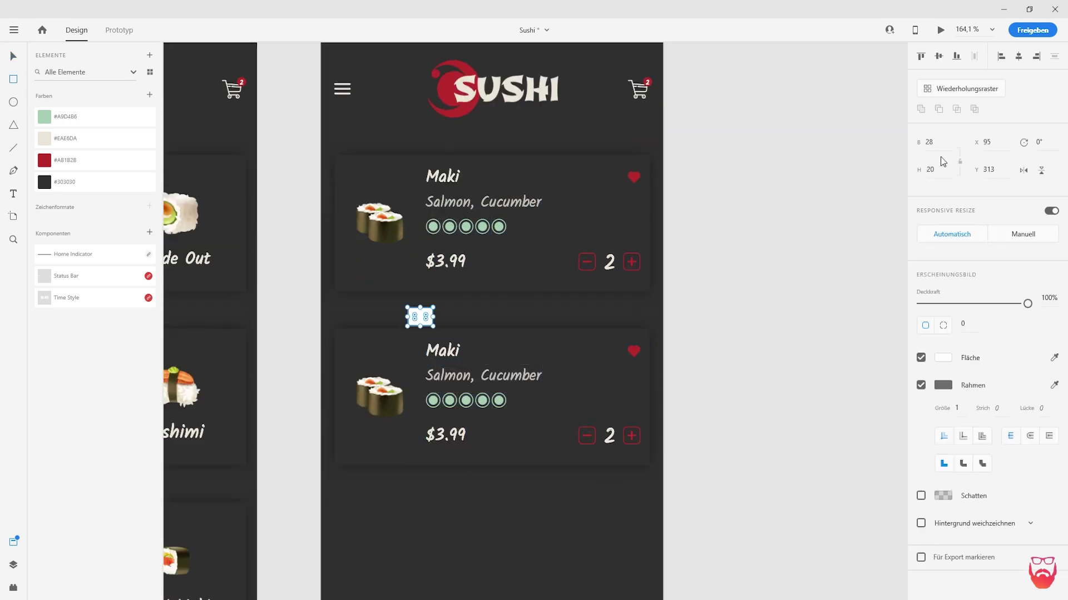
{"action": "key", "text": "ctrl+z"}
Replace the second card's filled heart with an outlined one and change its name to "Ikura Maki"
{"action": "scroll", "coordinate": [722, 398], "scroll_direction": "down", "scroll_amount": 4}
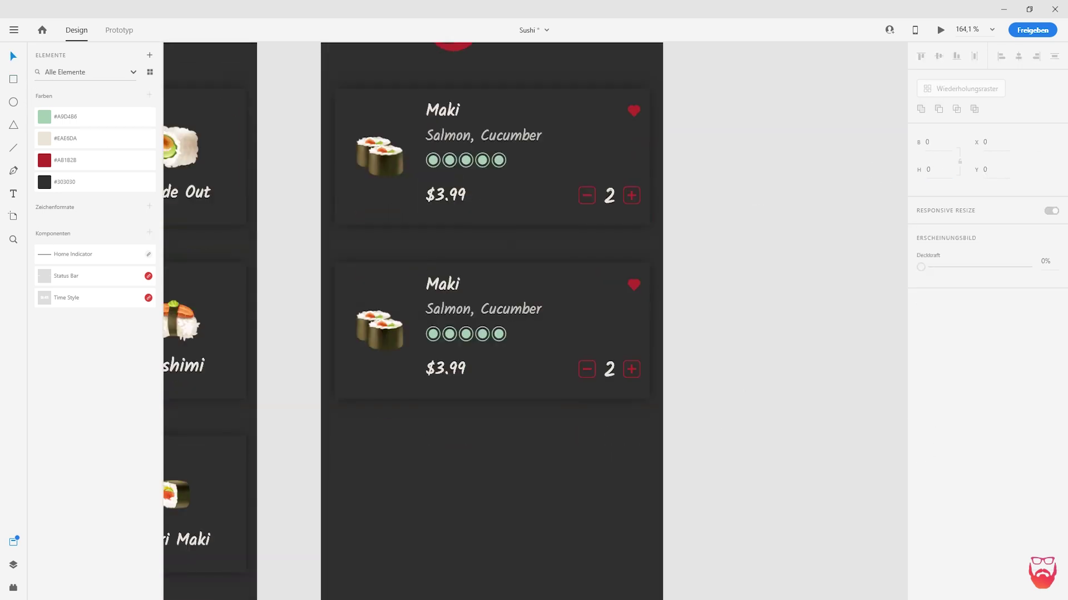
{"action": "left_click", "coordinate": [528, 338]}
{"action": "scroll", "coordinate": [529, 338], "scroll_direction": "down", "scroll_amount": 2}
{"action": "double_click", "coordinate": [445, 234]}
{"action": "type", "text": "Ikura Maki"}
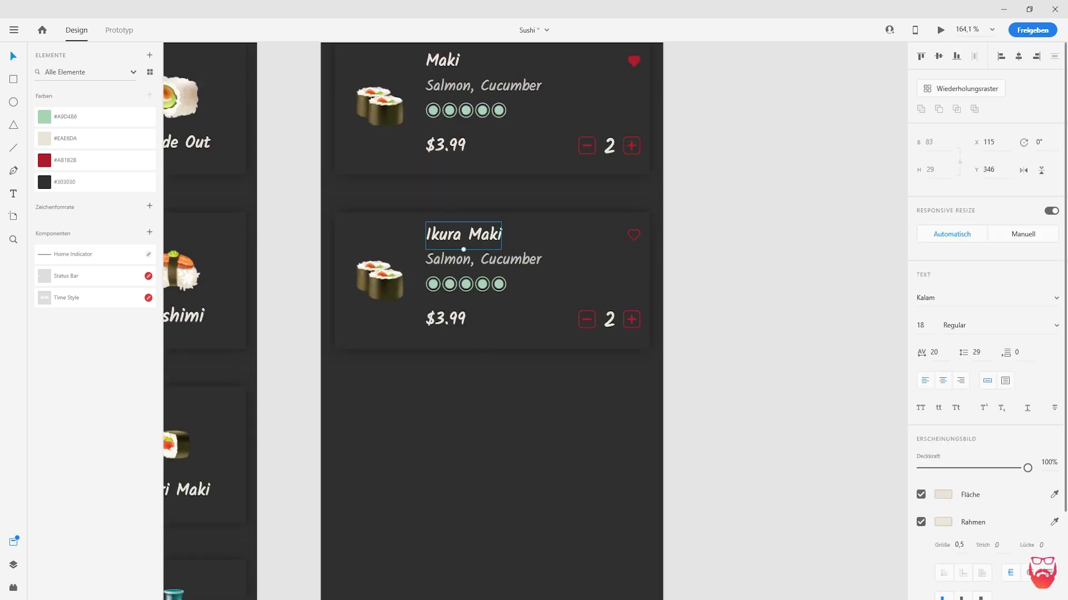
Replace the second card's image with the salmon roe maki and change the ingredients to "Salmon Caviar"
{"action": "left_click_drag", "start_coordinate": [437, 237], "coordinate": [385, 283]}
{"action": "double_click", "coordinate": [467, 260]}
{"action": "type", "text": "Salmon "}
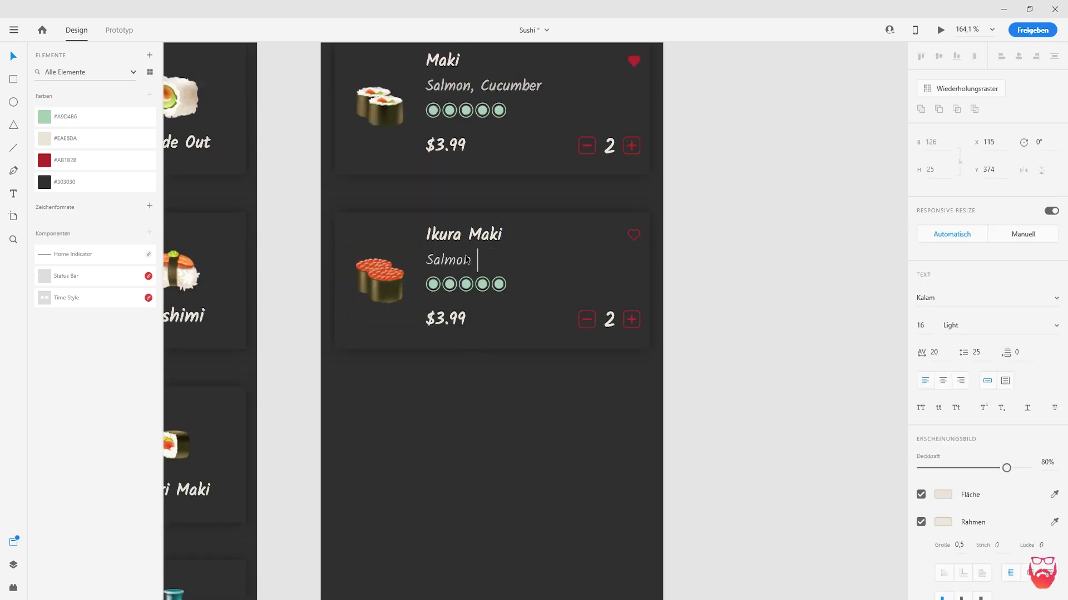
{"action": "type", "text": "Caviar"}
Remove the dot from the Ikura Maki card's fifth rating circle and set its price to "$4.99"
{"action": "left_click", "coordinate": [499, 284]}
{"action": "double_click", "coordinate": [444, 318]}
{"action": "type", "text": "4"}
{"action": "scroll", "coordinate": [710, 375], "scroll_direction": "down", "scroll_amount": 1}
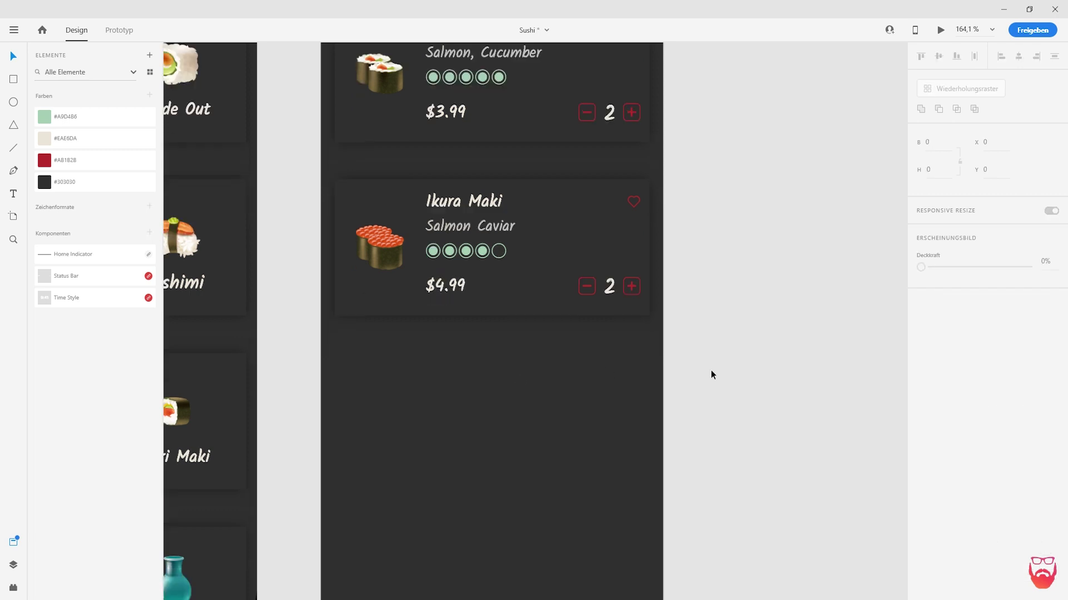
Set the quantity on the Ikura Maki card to "0"
{"action": "double_click", "coordinate": [608, 287]}
{"action": "type", "text": "0"}
{"action": "key", "text": "Escape"}
Duplicate the complete Ikura Maki card below as a third card with the same spacing
{"action": "scroll", "coordinate": [691, 323], "scroll_direction": "down", "scroll_amount": 2}
{"action": "left_click_drag", "start_coordinate": [728, 330], "coordinate": [410, 207]}
{"action": "key", "text": "ctrl+r"}
{"action": "left_click_drag", "start_coordinate": [539, 292], "coordinate": [539, 453]}
Rename the third card "Kappa Maki" and change its ingredients to "Salmon, Cucumber, Radish"
{"action": "double_click", "coordinate": [504, 329]}
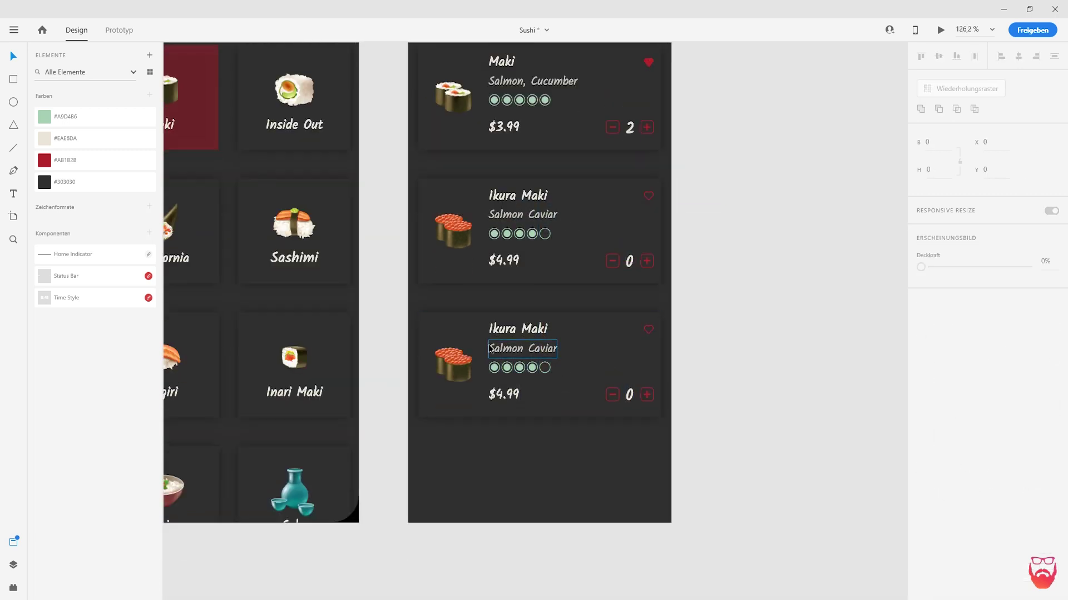
{"action": "type", "text": "Kappa"}
{"action": "double_click", "coordinate": [506, 351]}
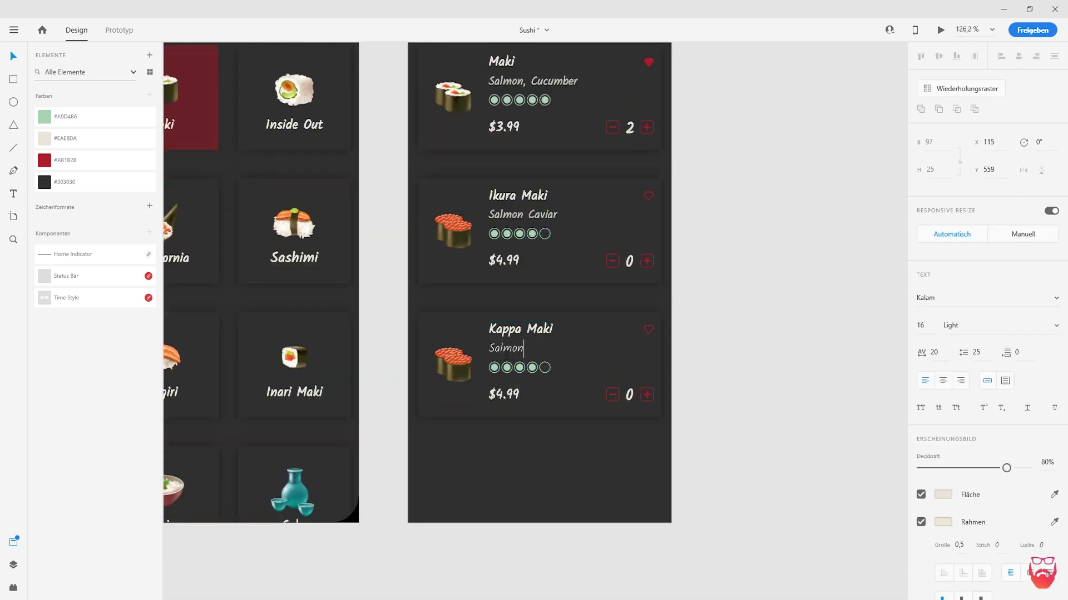
{"action": "key", "text": "Escape"}
Set the Kappa Maki price to "$4.49" and replace the roe image with the rice-topped maki pieces
{"action": "scroll", "coordinate": [589, 417], "scroll_direction": "down", "scroll_amount": 1}
{"action": "scroll", "coordinate": [589, 417], "scroll_direction": "up", "scroll_amount": 2}
{"action": "left_click", "coordinate": [482, 345]}
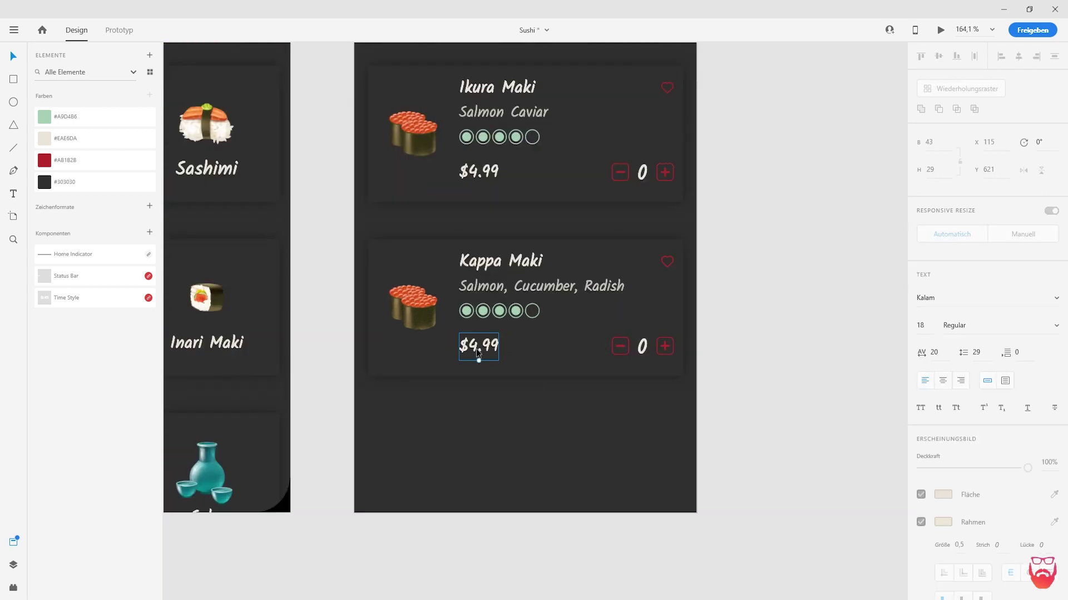
{"action": "double_click", "coordinate": [484, 346]}
{"action": "type", "text": "4"}
{"action": "left_click_drag", "start_coordinate": [579, 401], "coordinate": [431, 325]}
Duplicate the Kappa Maki card below as a fourth card and replace the copy's outlined heart with a filled red one
{"action": "left_click_drag", "start_coordinate": [365, 237], "coordinate": [773, 398]}
{"action": "scroll", "coordinate": [747, 411], "scroll_direction": "down", "scroll_amount": 1}
{"action": "left_click", "coordinate": [667, 418]}
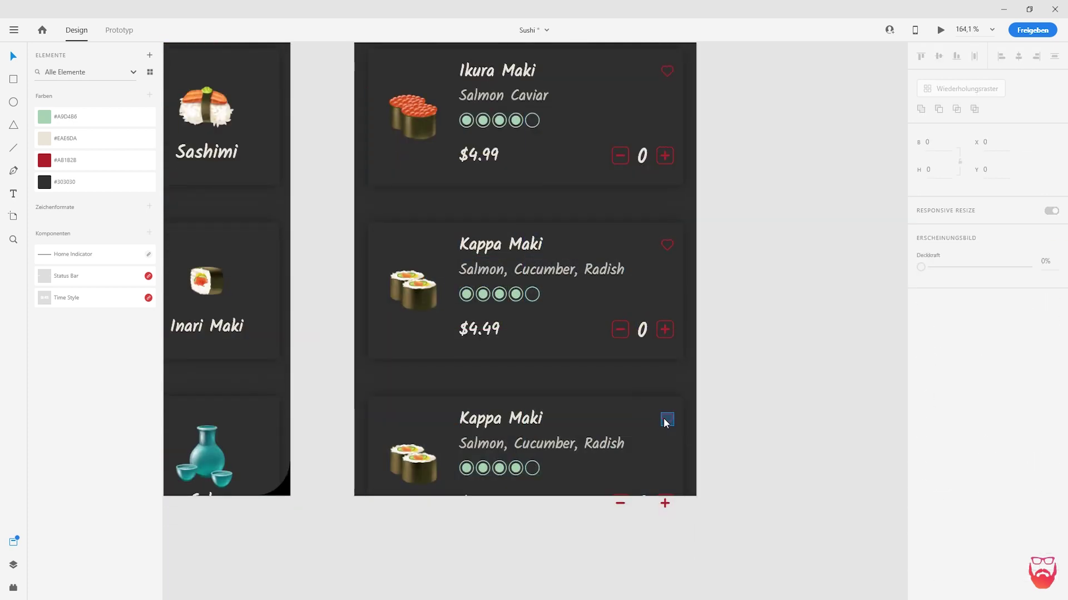
{"action": "scroll", "coordinate": [667, 418], "scroll_direction": "down", "scroll_amount": 1}
Rename the fourth card "Umeshiso Maki" and change its ingredients to "Salmon Caviar, Tuna"
{"action": "double_click", "coordinate": [493, 369]}
{"action": "type", "text": "Umeshiso"}
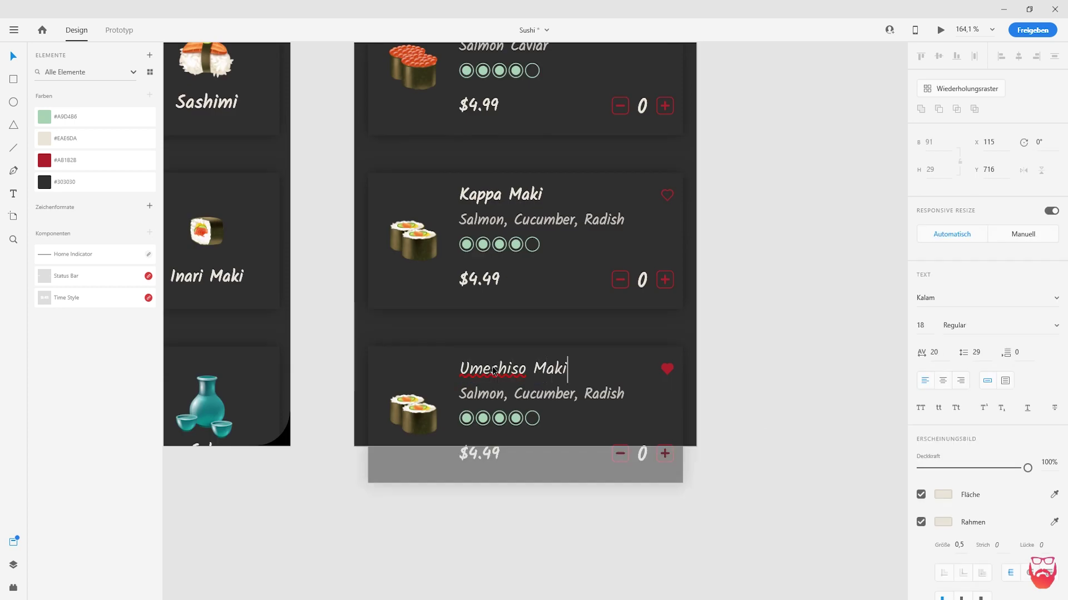
{"action": "double_click", "coordinate": [540, 394]}
{"action": "scroll", "coordinate": [540, 411], "scroll_direction": "up", "scroll_amount": 1}
{"action": "type", "text": "Salmon"}
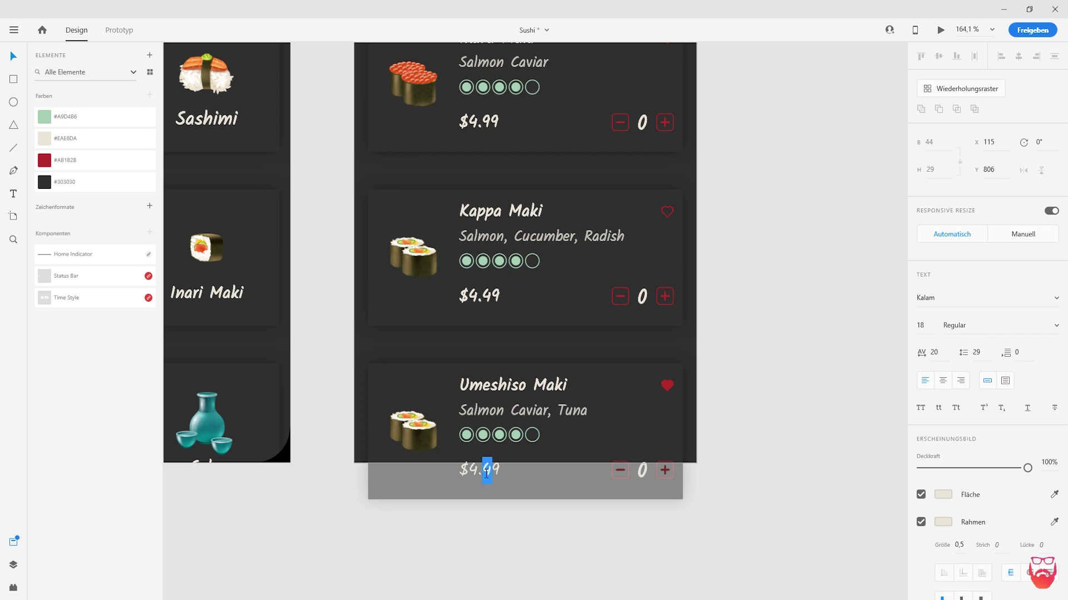
Set the Umeshiso Maki price to "$4.79" and replace the card's image with the red-topped umeshisomaki pieces
{"action": "key", "text": "Escape"}
{"action": "left_click", "coordinate": [433, 409]}
{"action": "key", "text": "Escape"}
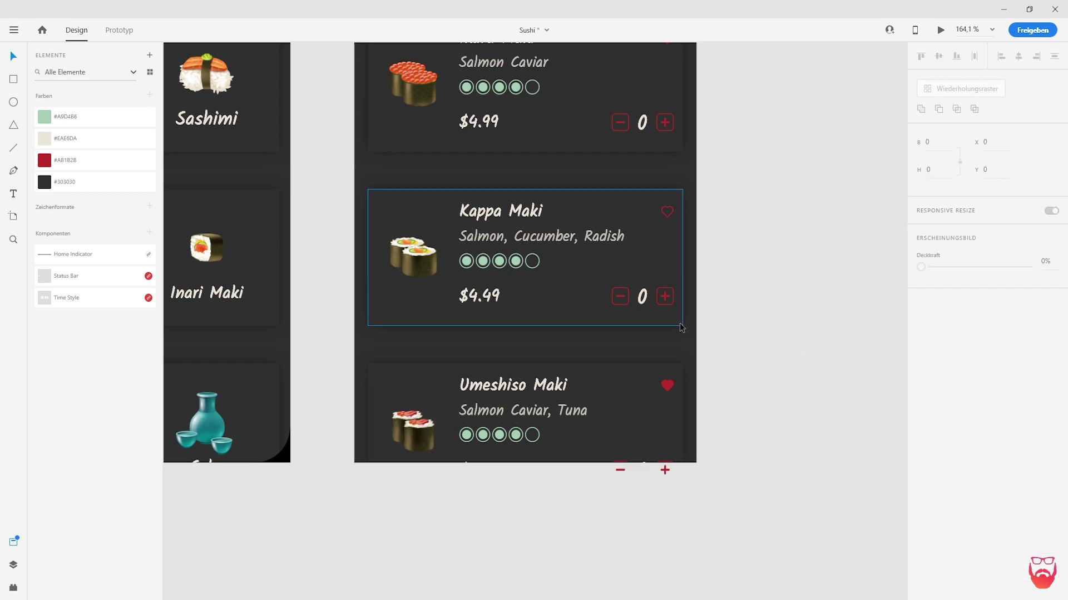
Move the Status Bar and Display Shape layers to the front of the second artboard's layer stack
{"action": "key", "text": "ctrl+0"}
{"action": "left_click", "coordinate": [13, 565]}
{"action": "double_click", "coordinate": [72, 65]}
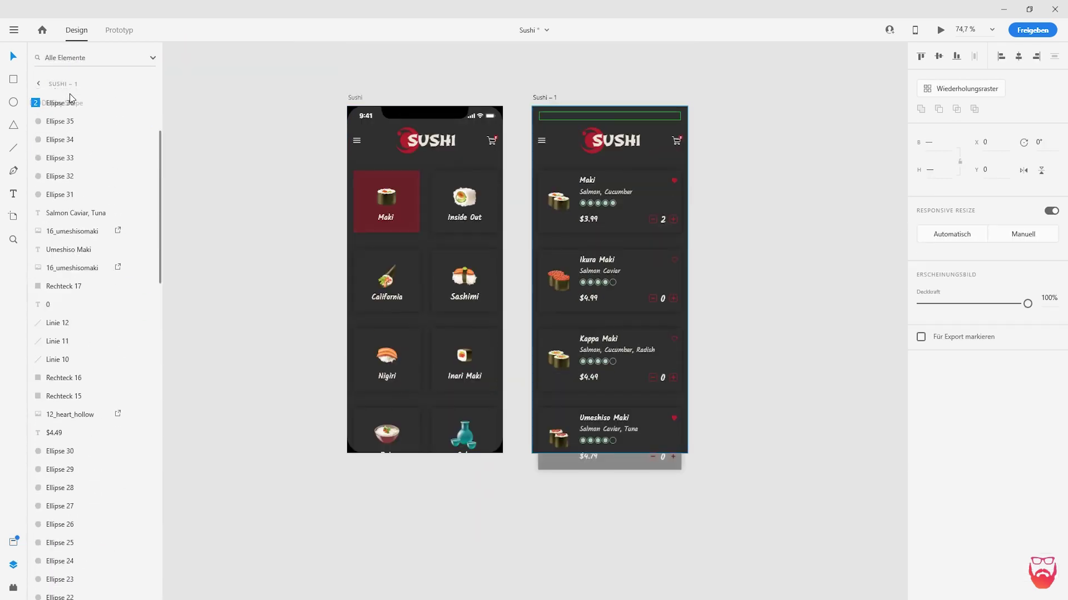
Delete the outer lines of the second screen's menu icon and draw a diagonal line rising from the remaining line's left end
{"action": "scroll", "coordinate": [505, 151], "scroll_direction": "up", "scroll_amount": 6}
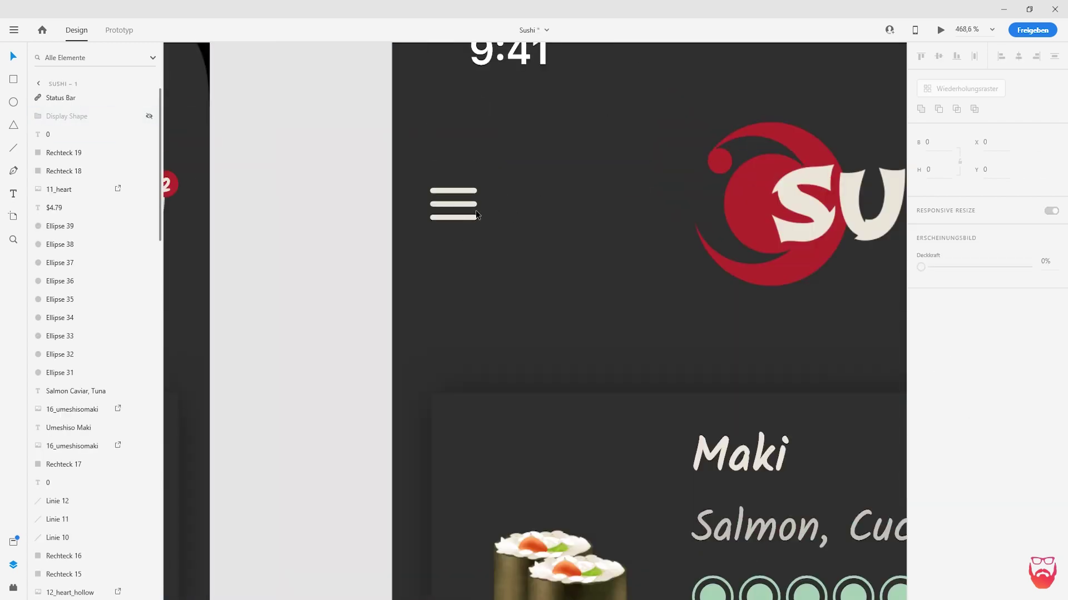
{"action": "left_click", "coordinate": [472, 205]}
{"action": "left_click", "coordinate": [14, 544]}
{"action": "key", "text": "l"}
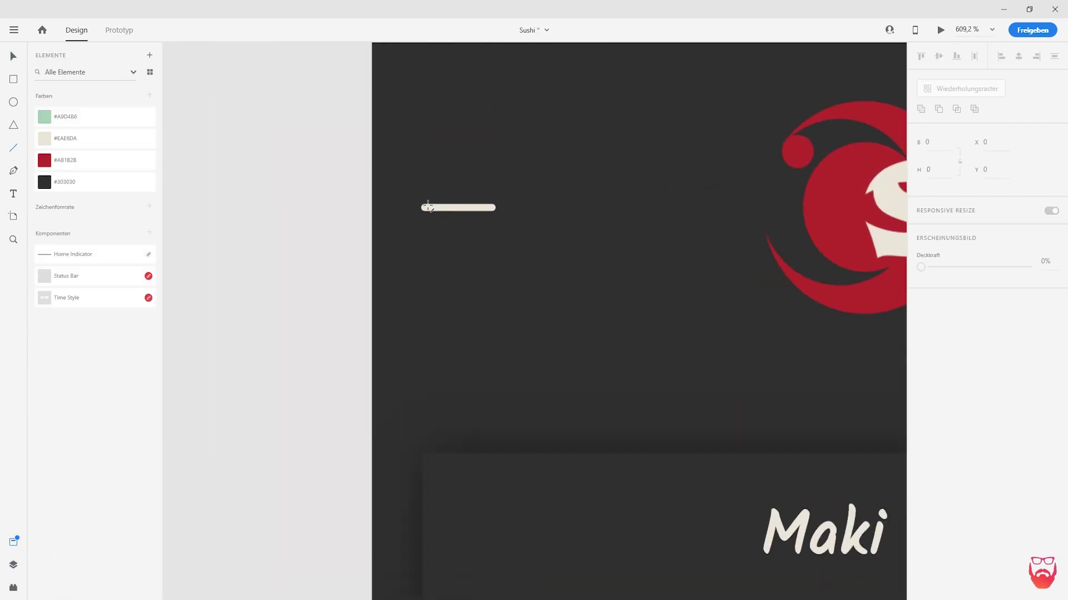
{"action": "left_click_drag", "start_coordinate": [422, 208], "coordinate": [457, 176]}
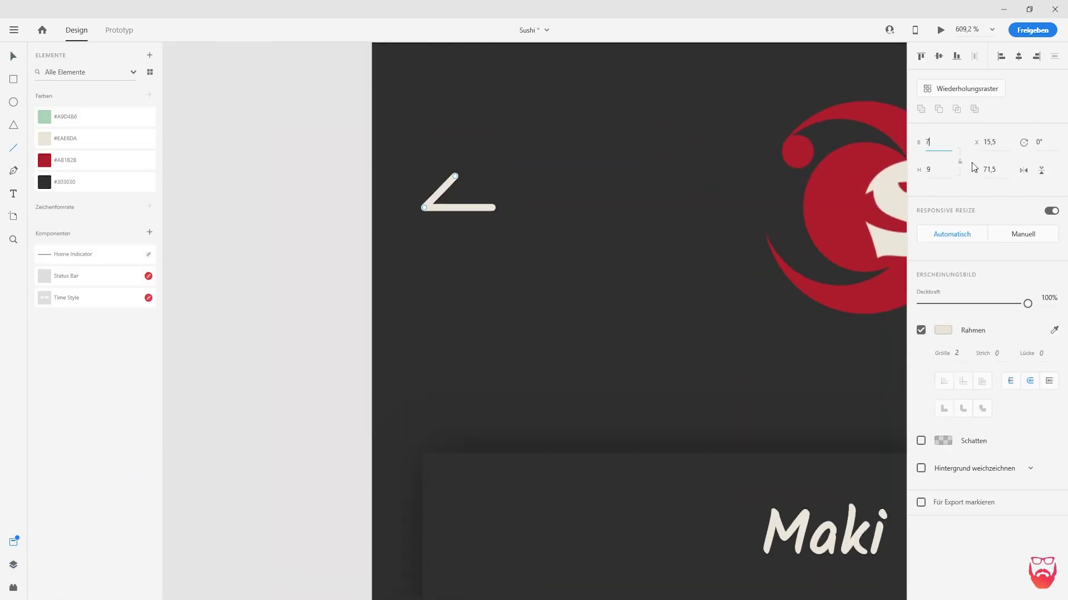
Set the diagonal line's width to 6 and place a mirrored copy below it to complete the back arrow
{"action": "key", "text": "BackSpace"}
{"action": "type", "text": "6"}
{"action": "key", "text": "Return"}
{"action": "key", "text": "v"}
{"action": "mouse_move", "coordinate": [436, 201]}
{"action": "left_mouse_down"}
{"action": "mouse_move", "coordinate": [435, 249]}
{"action": "mouse_move", "coordinate": [435, 222]}
{"action": "left_mouse_up"}
{"action": "key", "text": "ctrl+y"}
{"action": "scroll", "coordinate": [562, 260], "scroll_direction": "down", "scroll_amount": 5}
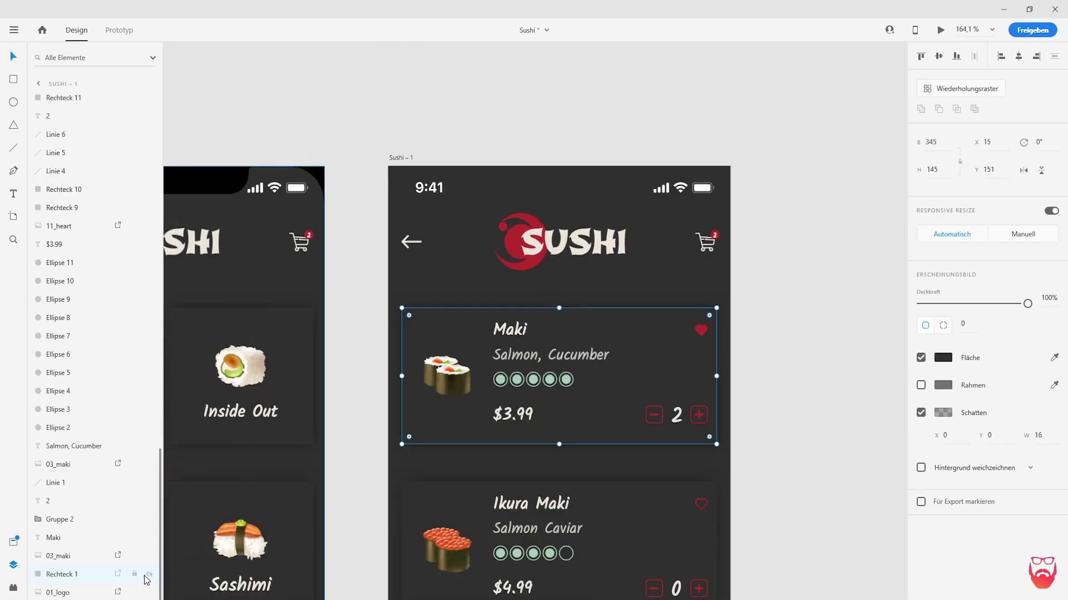
{"action": "key", "text": "Escape"}
{"action": "key", "text": "ctrl+0"}
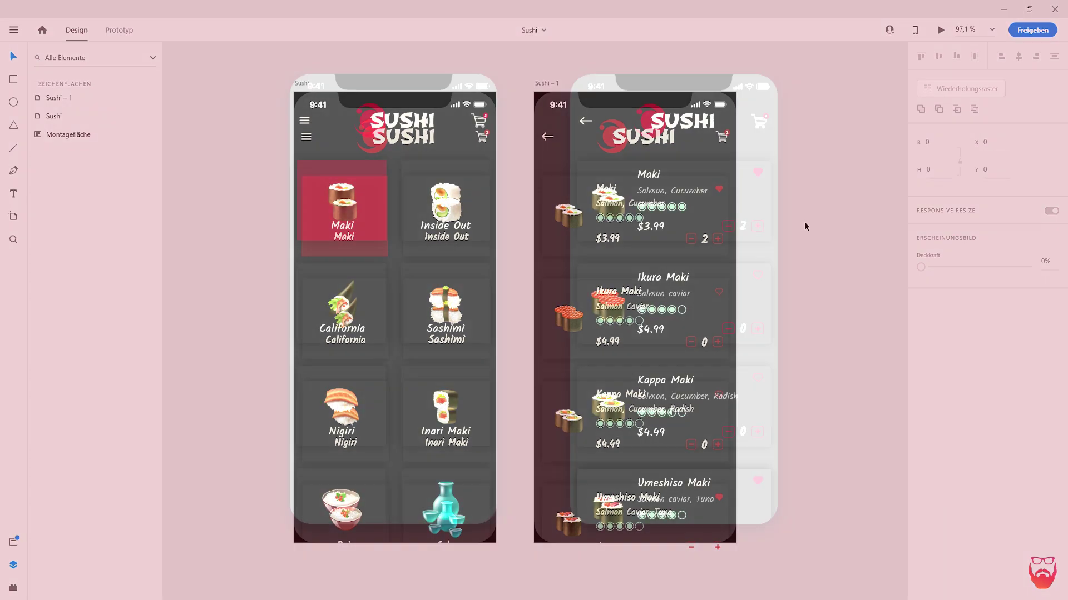